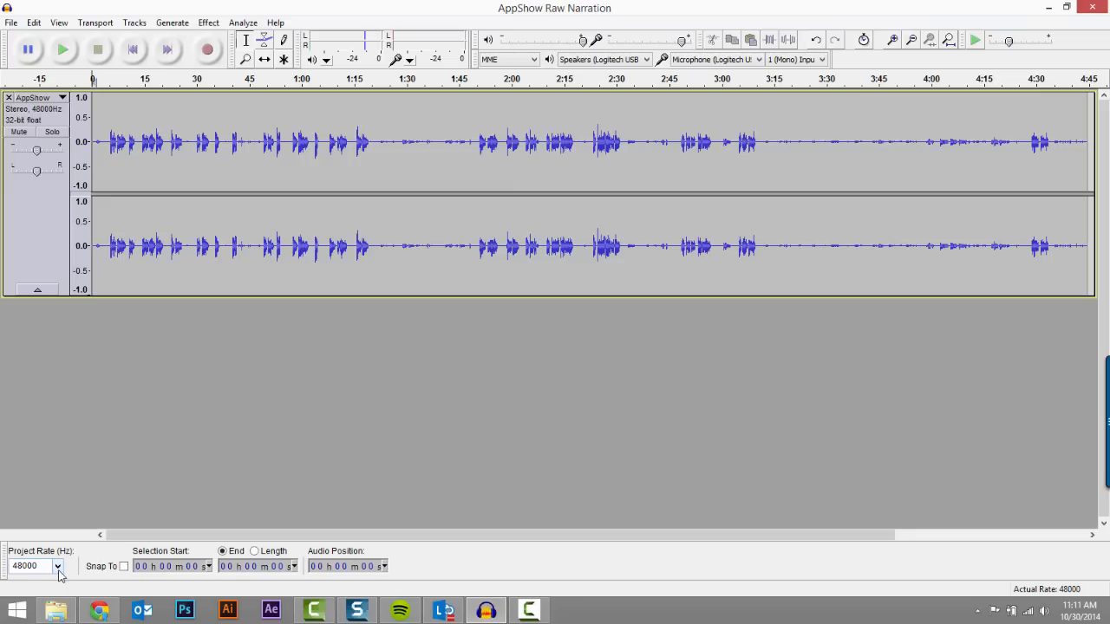
- Set the project rate to 44100 Hz
{"action": "left_click", "coordinate": [58, 572]}
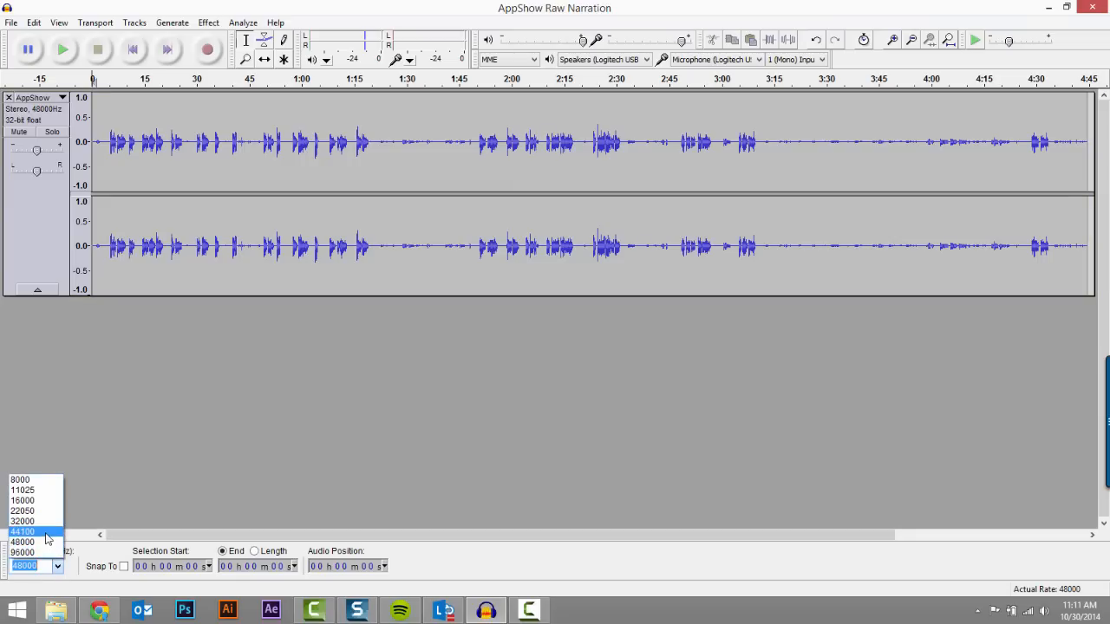
{"action": "left_click", "coordinate": [46, 534]}
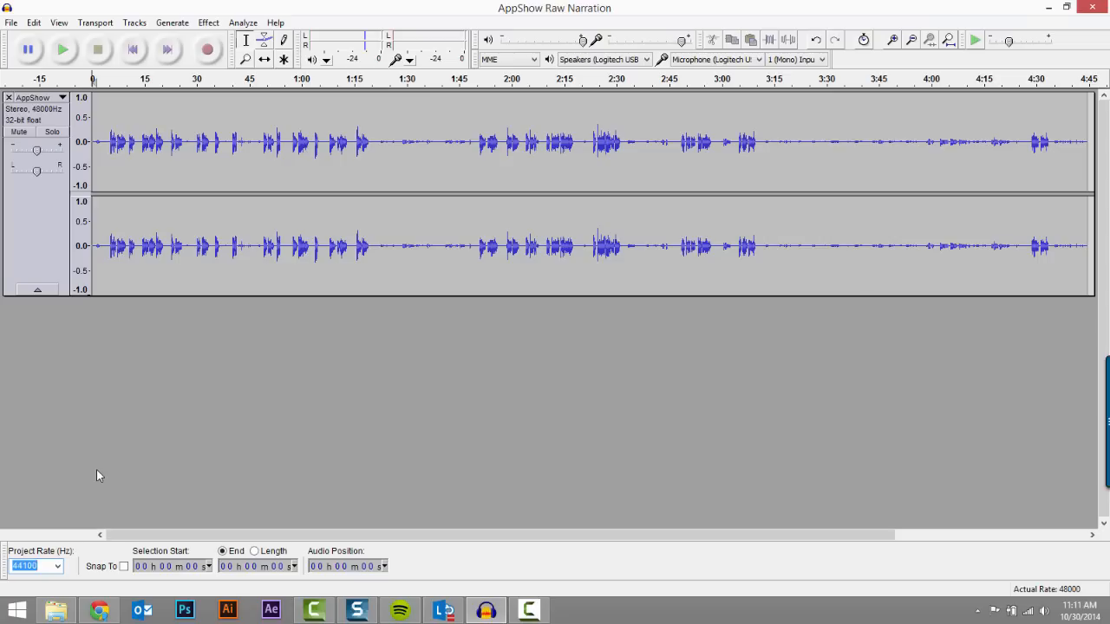
- Split the stereo narration track into mono tracks and remove the lower one
{"action": "left_click", "coordinate": [63, 98]}
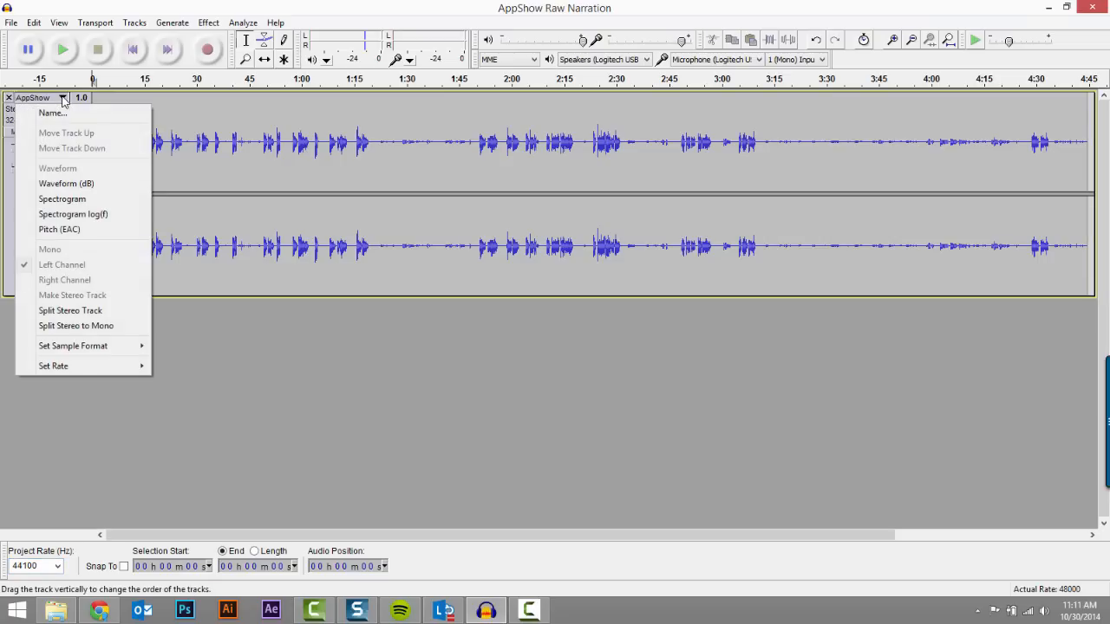
{"action": "left_click", "coordinate": [102, 326]}
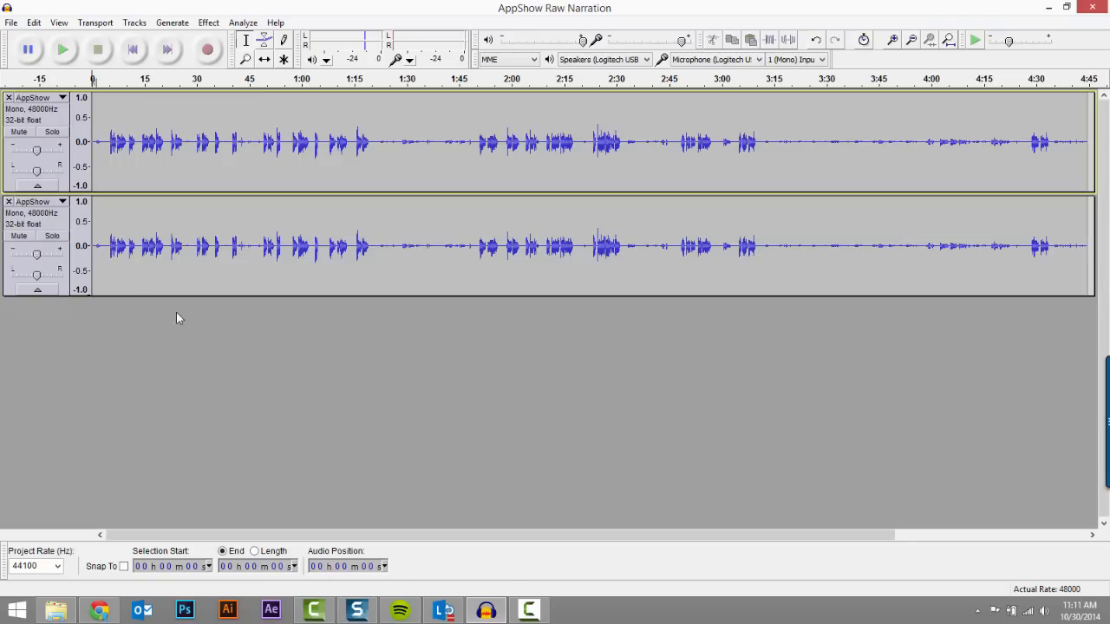
{"action": "left_click", "coordinate": [10, 202]}
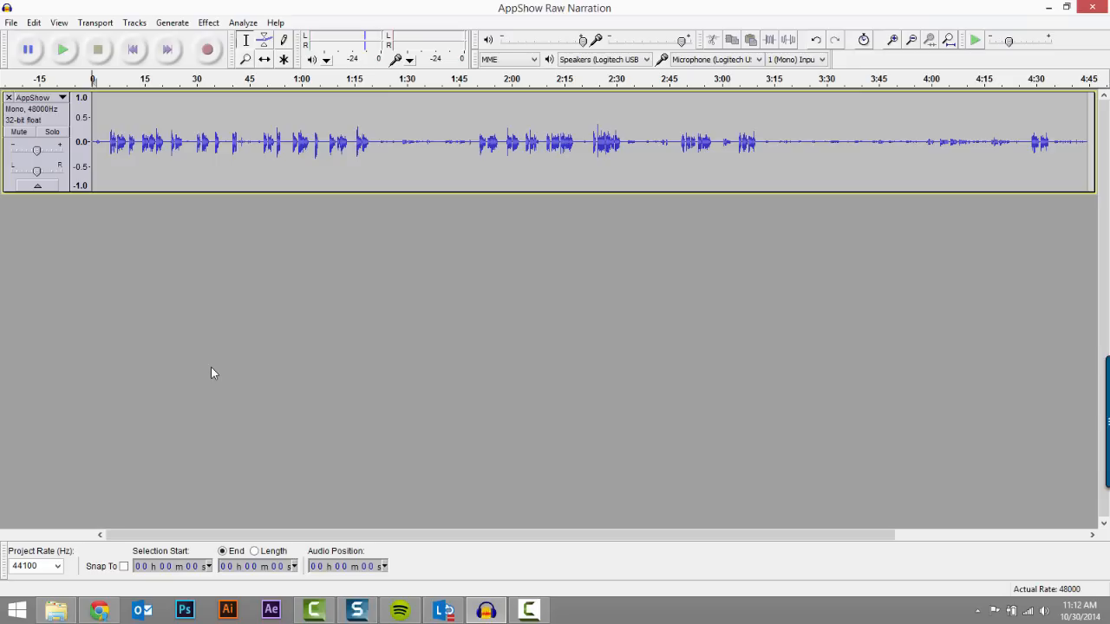
- Listen to the narration from about 3 seconds and again from about 21 seconds to find a stretch of clean background silence
{"action": "left_click", "coordinate": [894, 41]}
{"action": "left_click", "coordinate": [894, 41]}
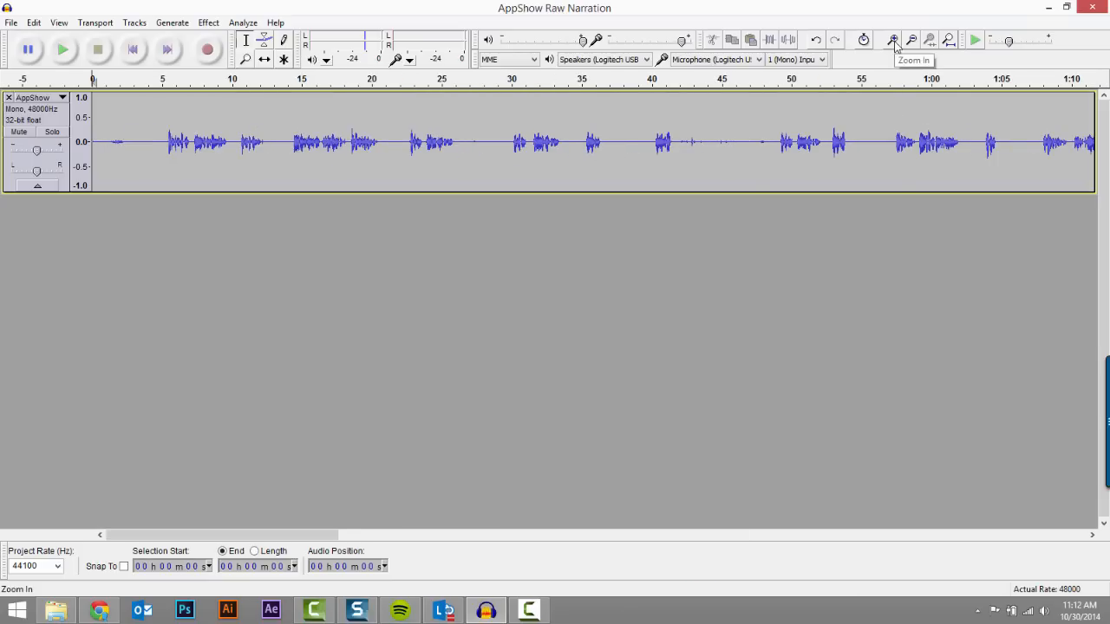
{"action": "left_click", "coordinate": [894, 41]}
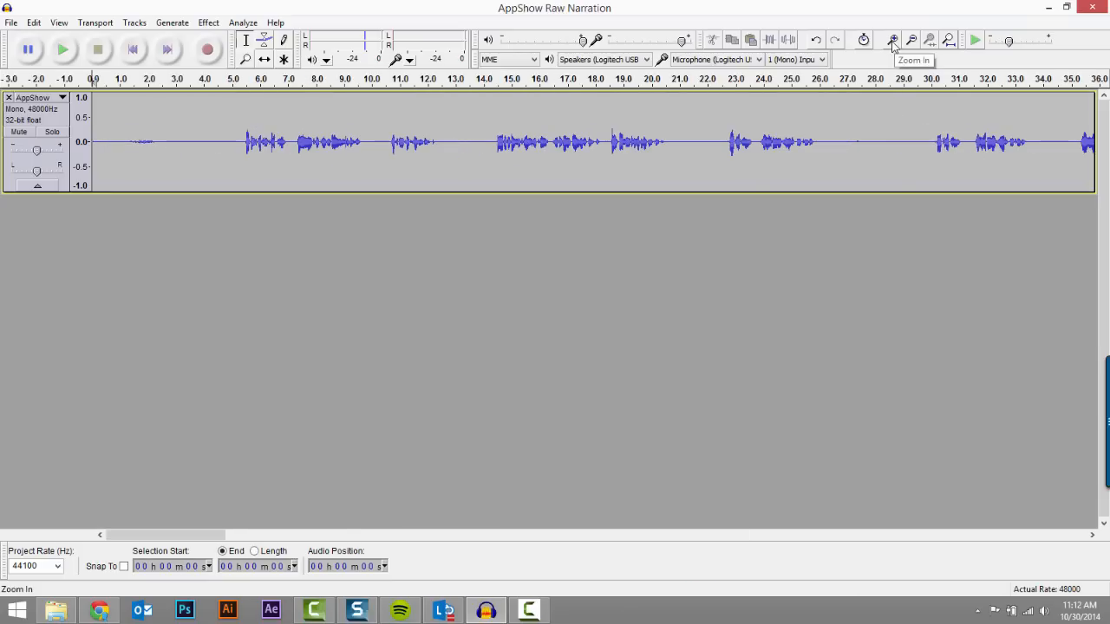
{"action": "left_click", "coordinate": [182, 143]}
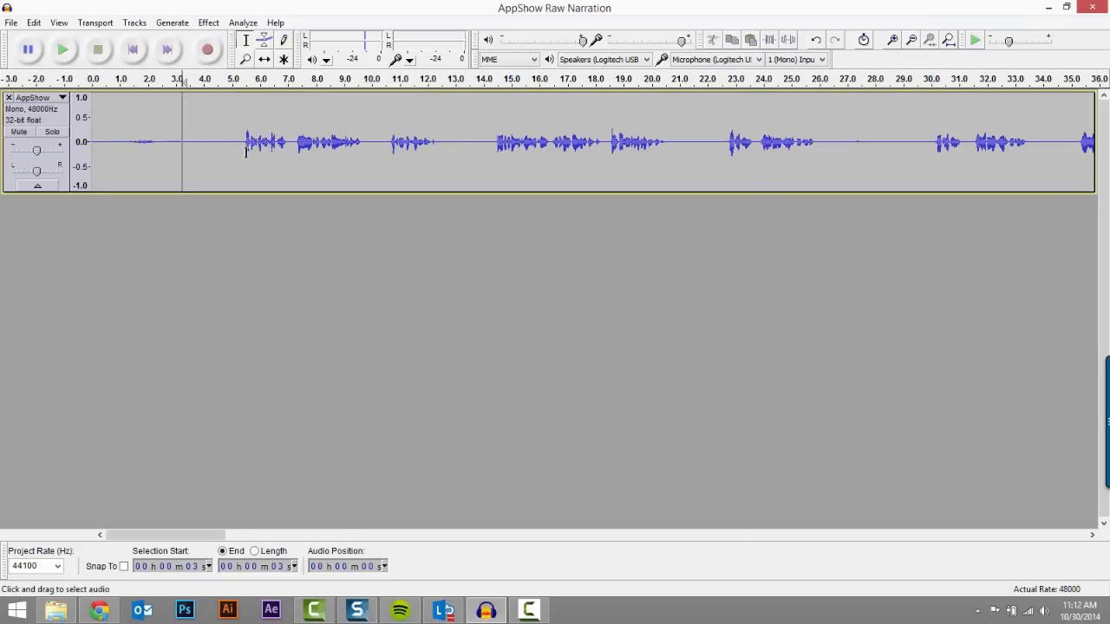
{"action": "key", "text": "space"}
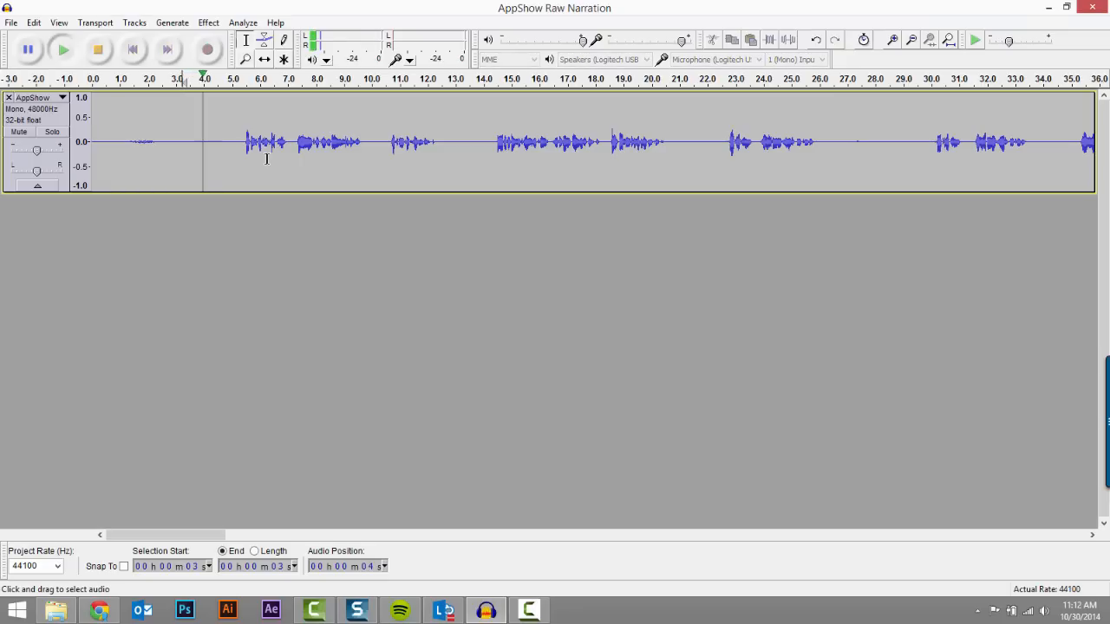
{"action": "key", "text": "space"}
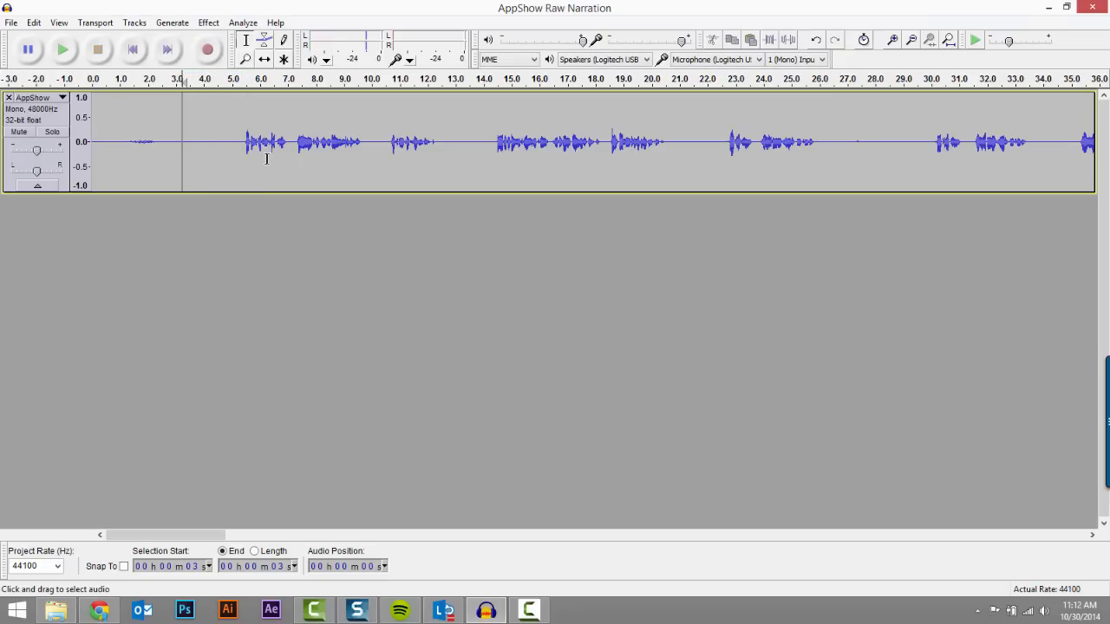
{"action": "left_click", "coordinate": [676, 144]}
{"action": "key", "text": "space"}
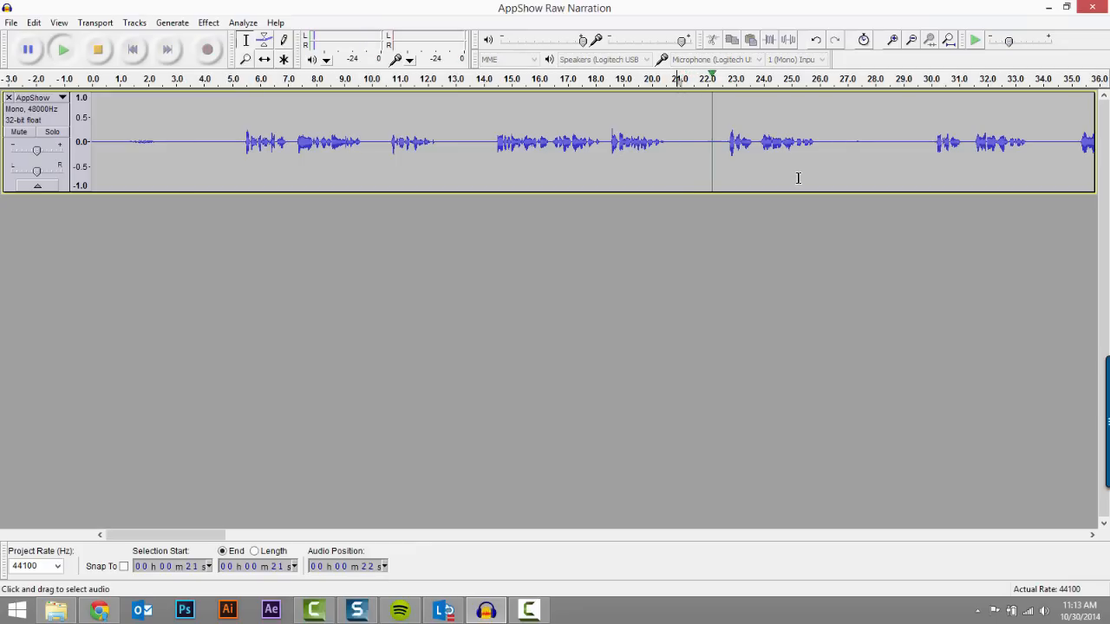
{"action": "key", "text": "space"}
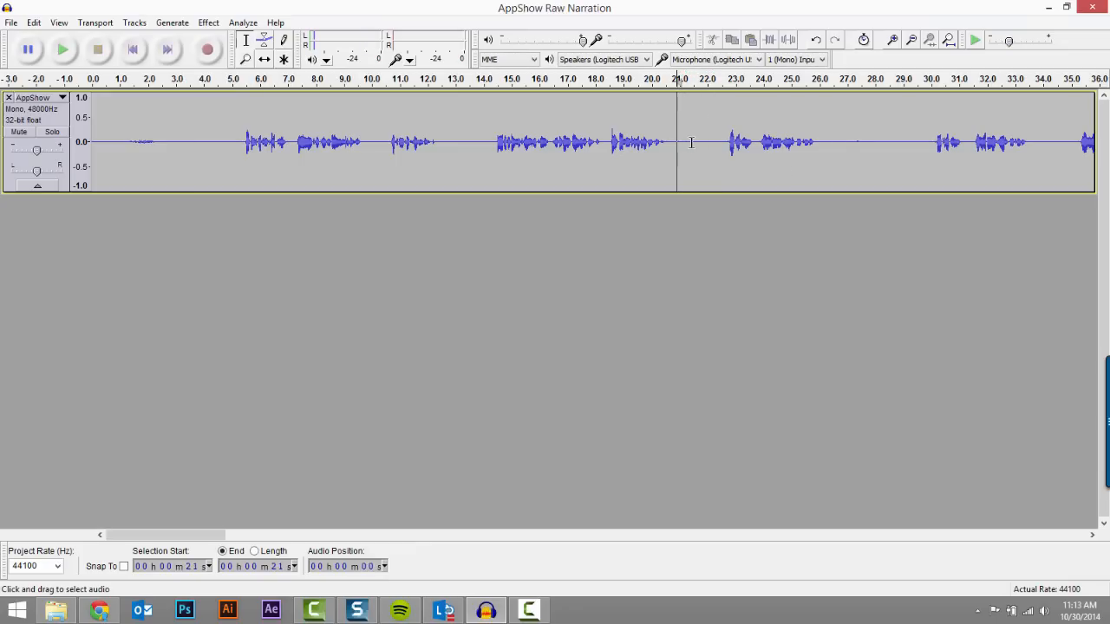
- Copy about half a second of silence just before the 22-second mark and add a new mono audio track
{"action": "left_click_drag", "start_coordinate": [693, 142], "coordinate": [708, 141]}
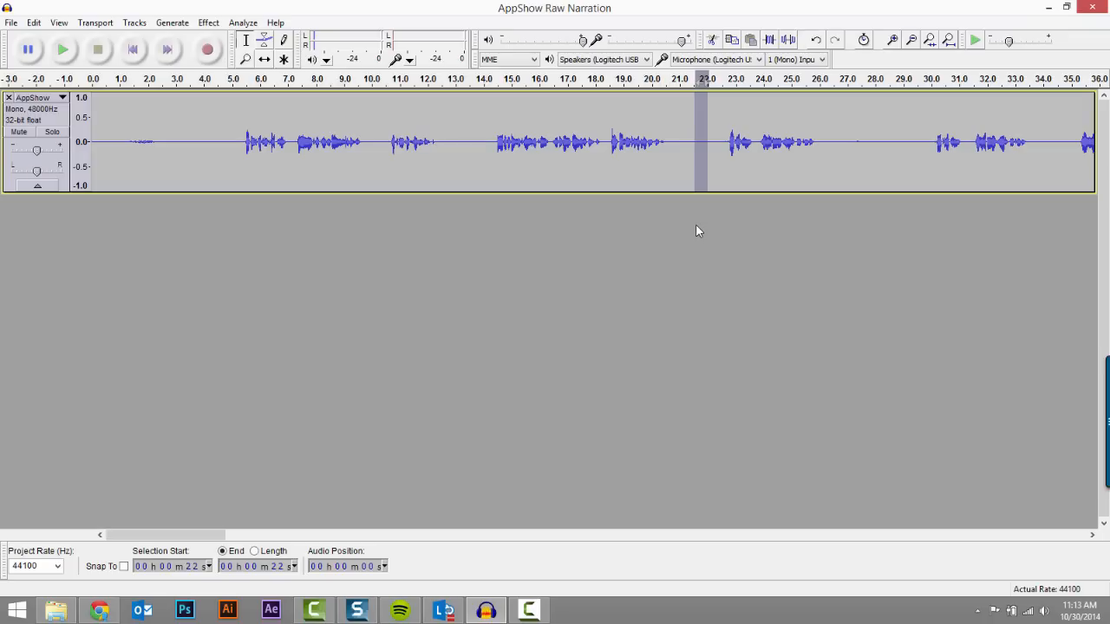
{"action": "key", "text": "ctrl+c"}
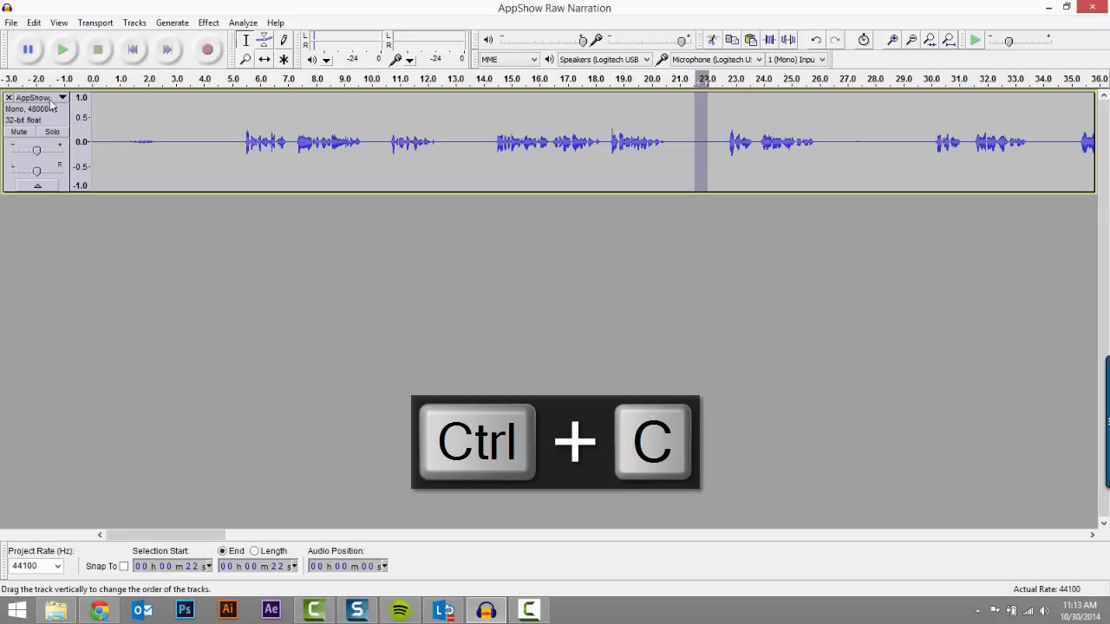
{"action": "left_click", "coordinate": [134, 24]}
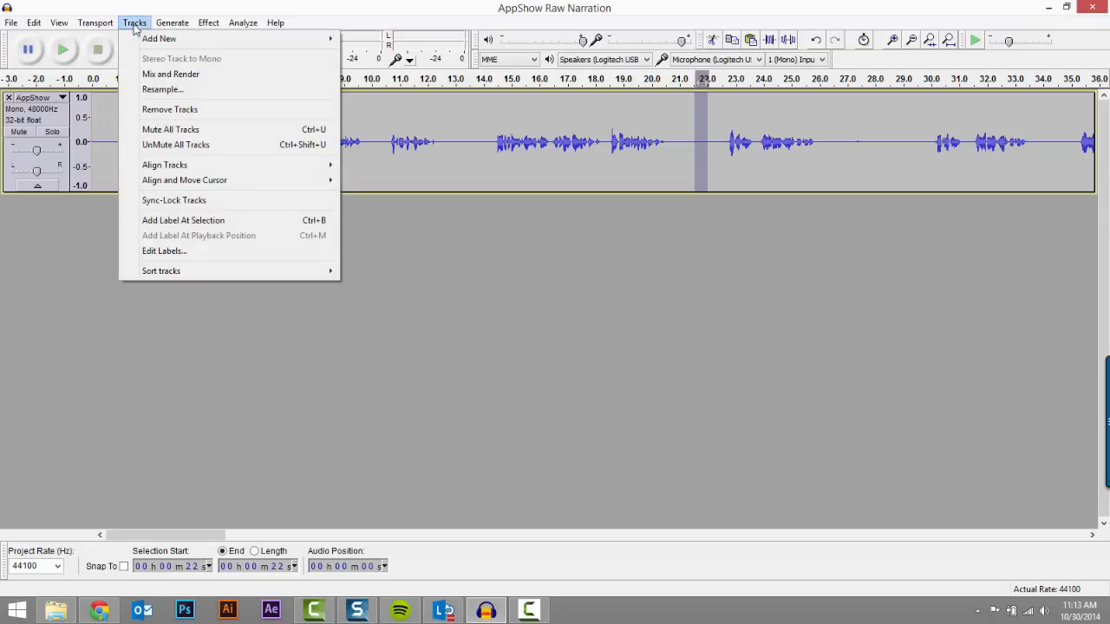
{"action": "mouse_move", "coordinate": [257, 40]}
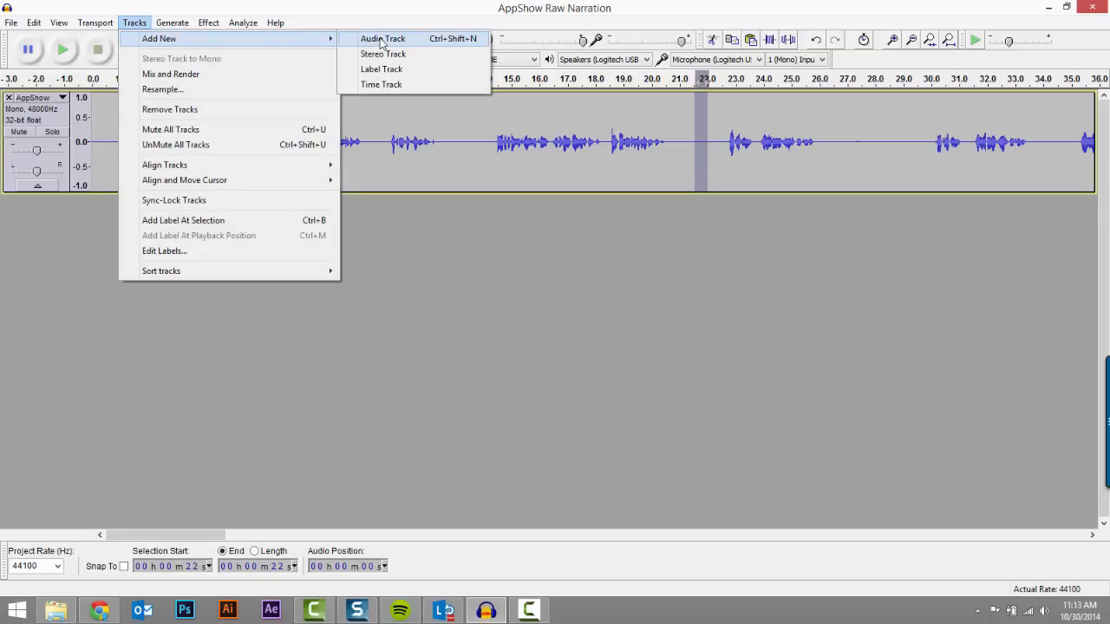
{"action": "left_click", "coordinate": [382, 39]}
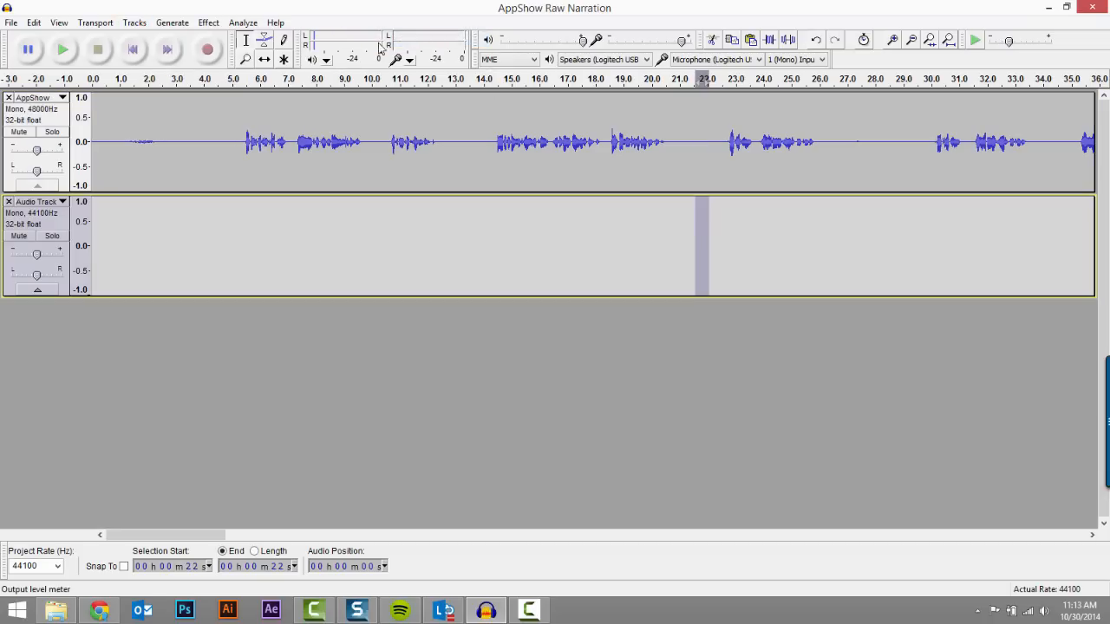
- Mute the narration track and paste the copied silence six times in a row from the start of the new track, filling about 3 seconds
{"action": "left_click", "coordinate": [28, 132]}
{"action": "left_click", "coordinate": [95, 217]}
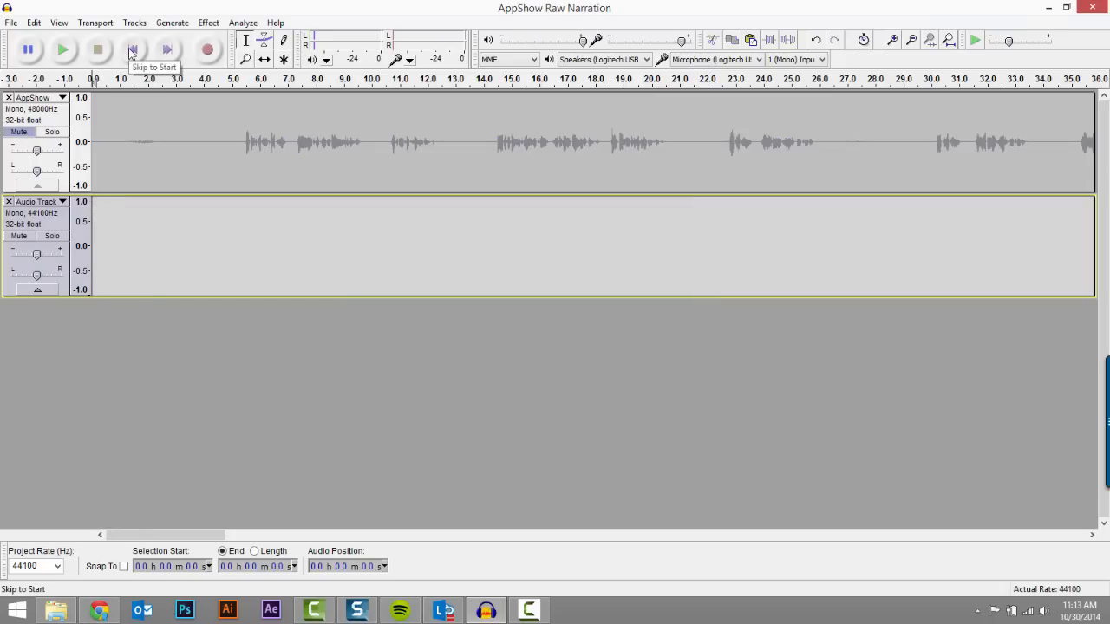
{"action": "key", "text": "ctrl+v"}
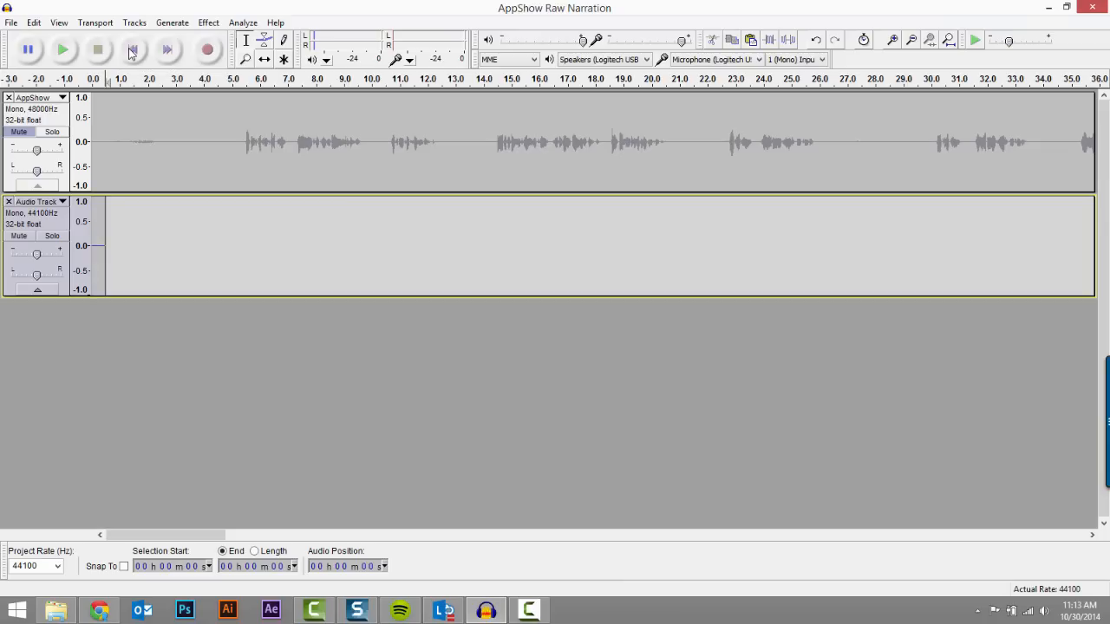
{"action": "key", "text": "ctrl+v"}
{"action": "key", "text": "ctrl+v"}
{"action": "key", "text": "ctrl+v"}
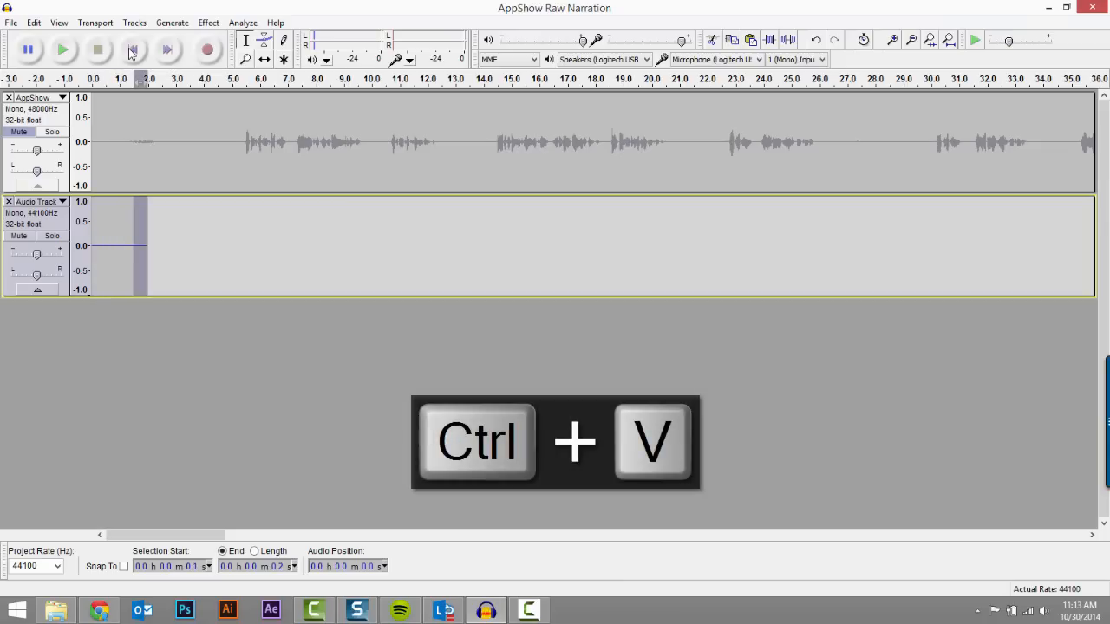
{"action": "key", "text": "Right"}
{"action": "key", "text": "ctrl+v"}
{"action": "key", "text": "Right"}
{"action": "key", "text": "ctrl+v"}
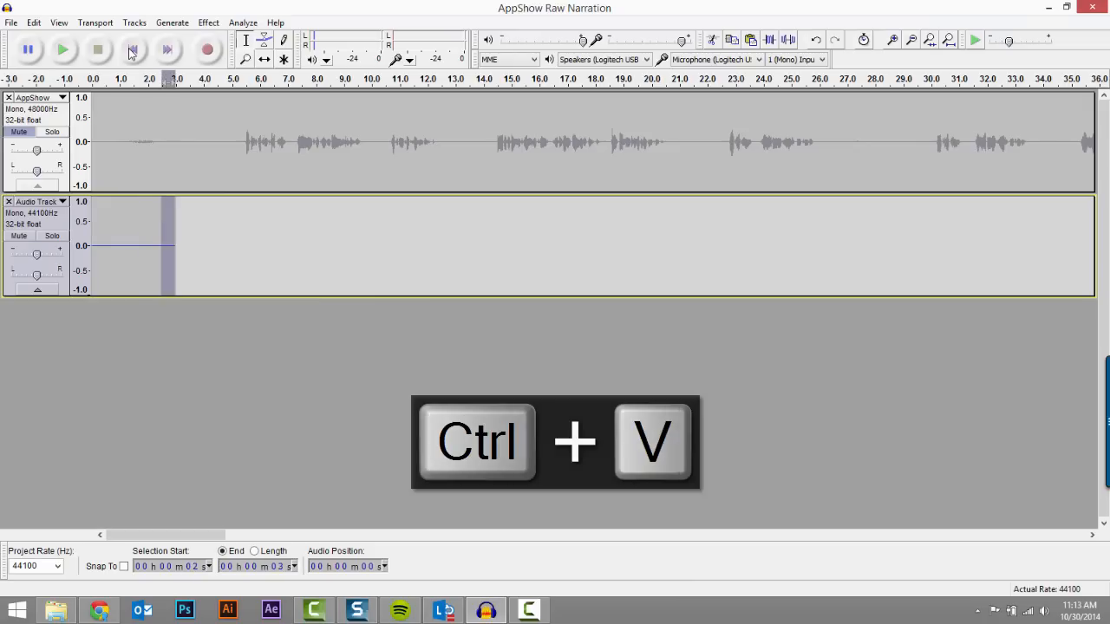
- Play the new track's pasted silence from the beginning to check it for unwanted noise
{"action": "left_click", "coordinate": [109, 241]}
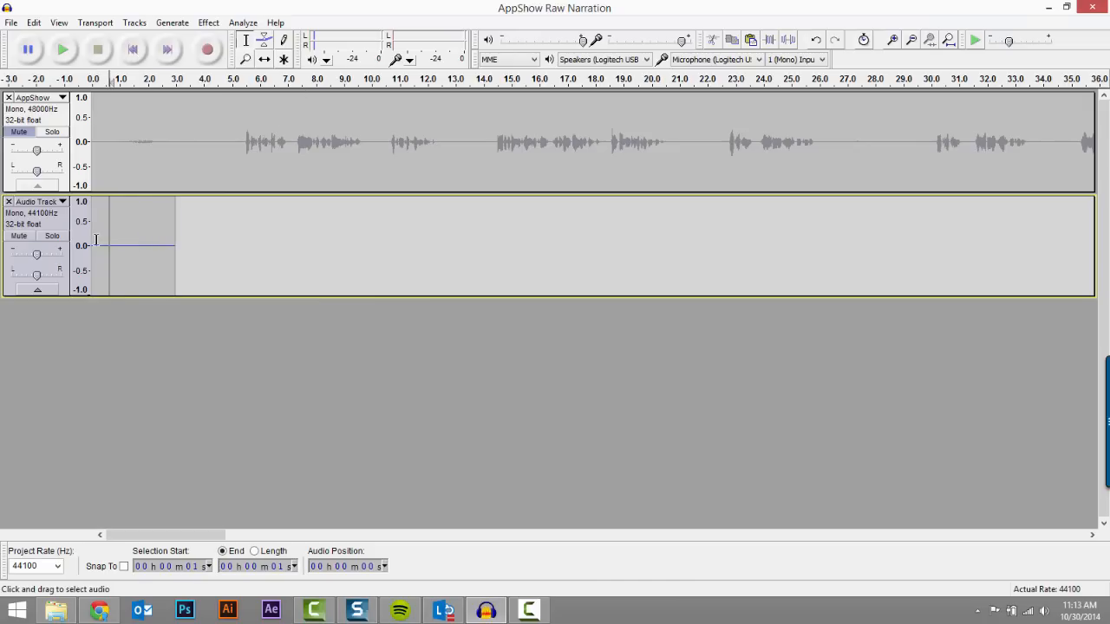
{"action": "left_click_drag", "start_coordinate": [96, 240], "coordinate": [90, 242]}
{"action": "left_click", "coordinate": [109, 250]}
{"action": "key", "text": "Home"}
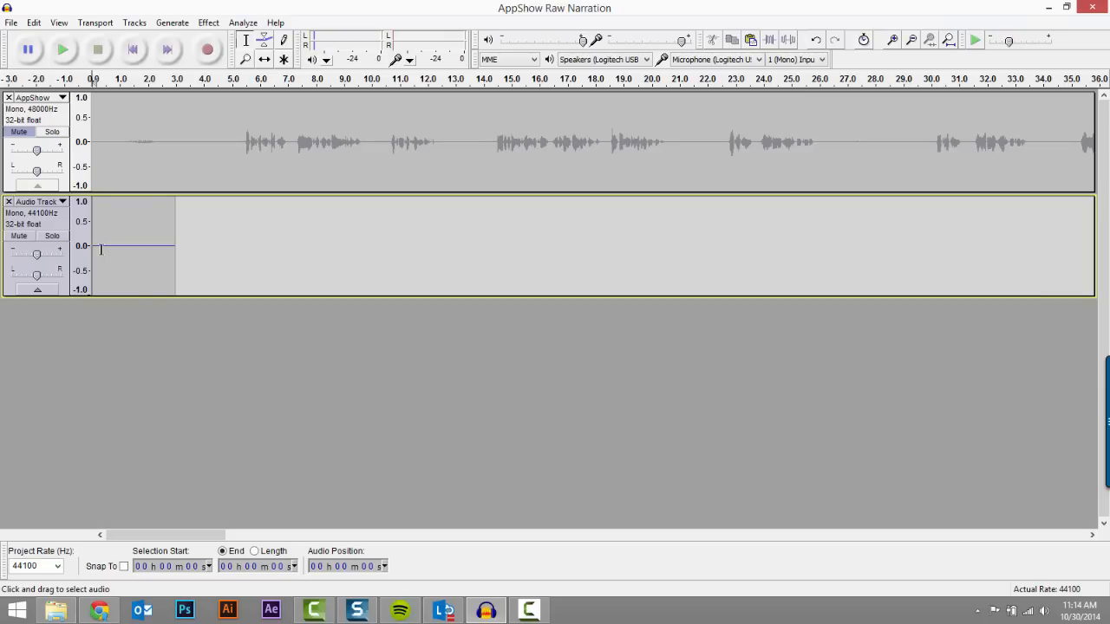
{"action": "key", "text": "space"}
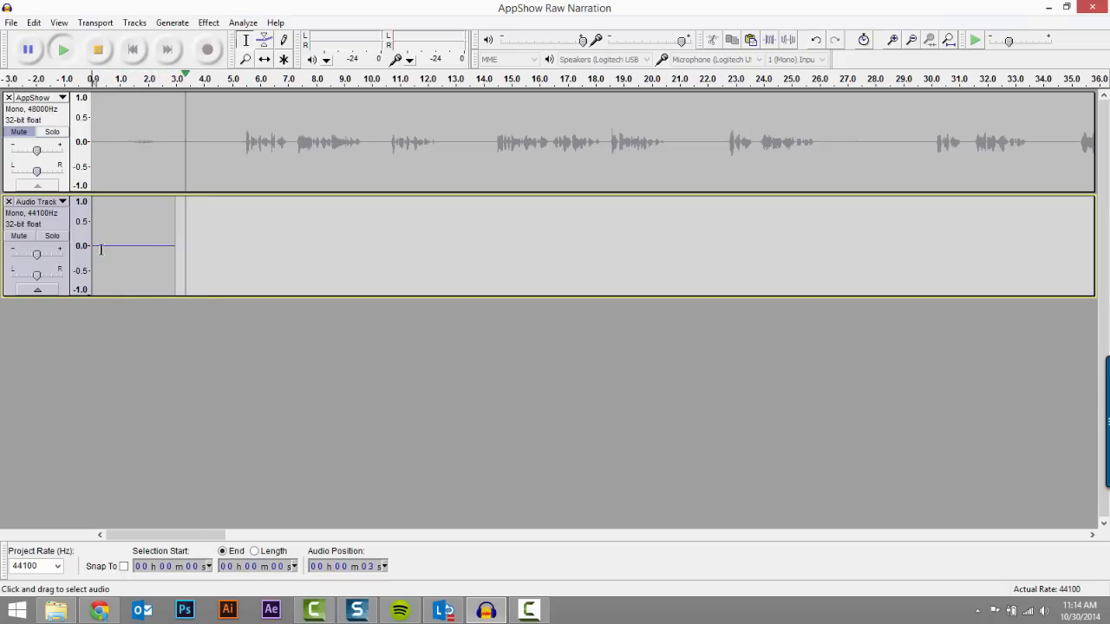
{"action": "key", "text": "space"}
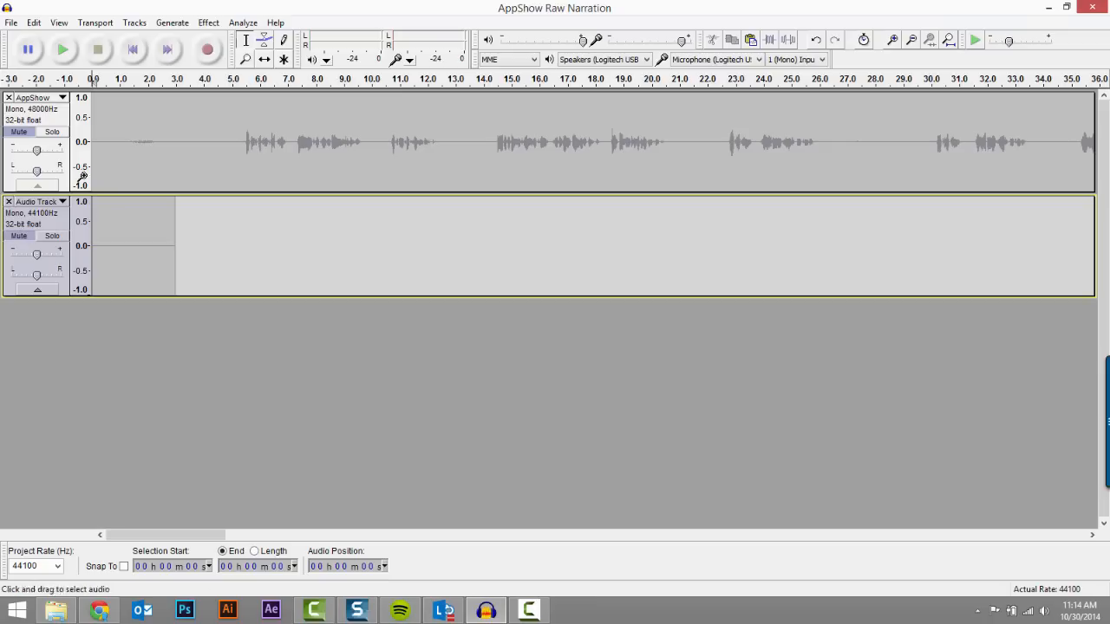
- Unmute the narration track and place the cursor near its start
{"action": "left_click", "coordinate": [129, 115]}
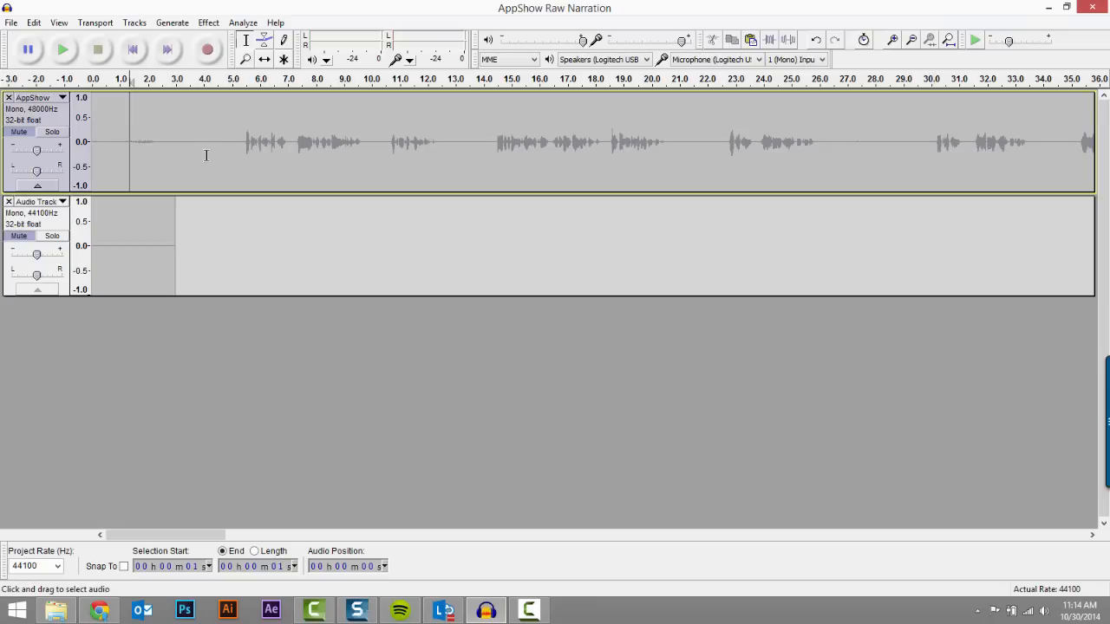
{"action": "left_click", "coordinate": [19, 131]}
{"action": "left_click", "coordinate": [106, 122]}
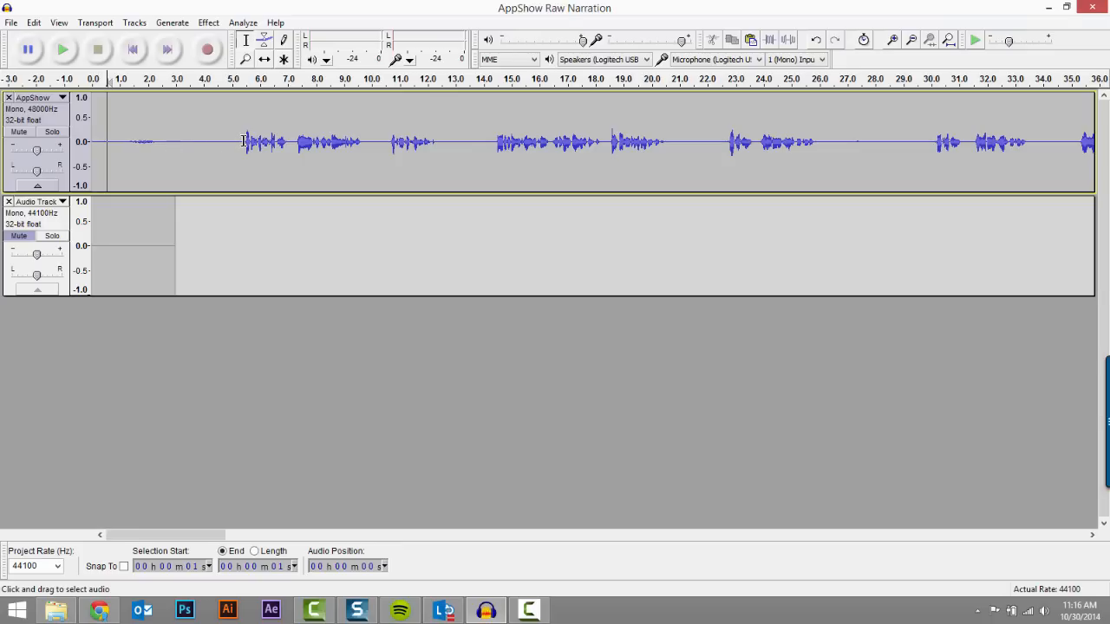
- Replace the narration's opening noise, from the start to just before the first word at about 5.4 seconds, with eleven consecutive pastes of the copied silence
{"action": "left_click_drag", "start_coordinate": [243, 142], "coordinate": [65, 133]}
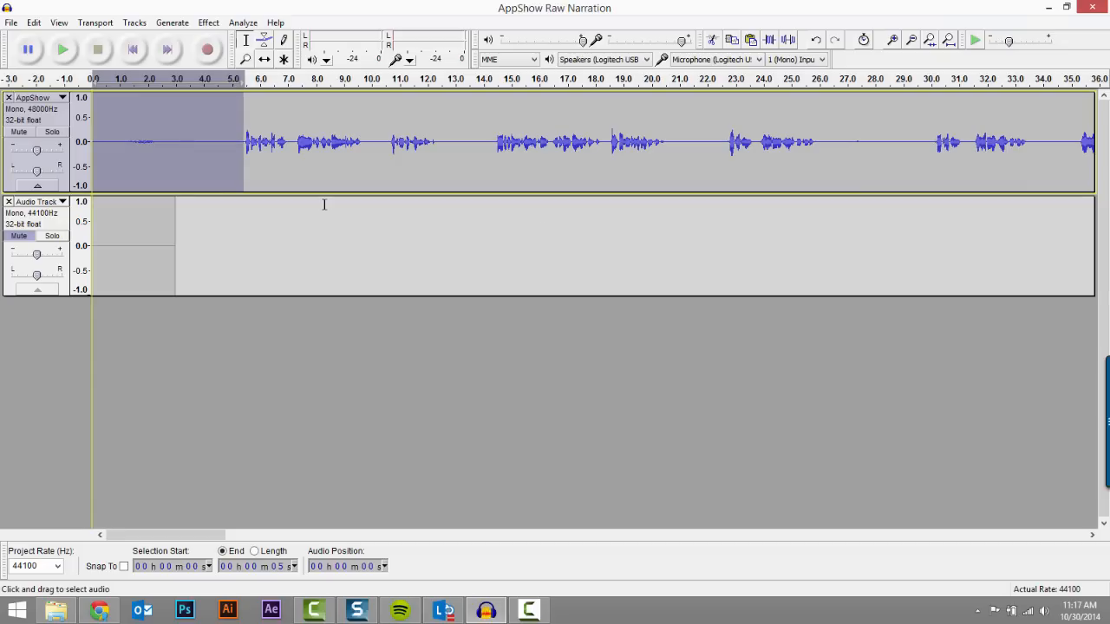
{"action": "key", "text": "ctrl+v"}
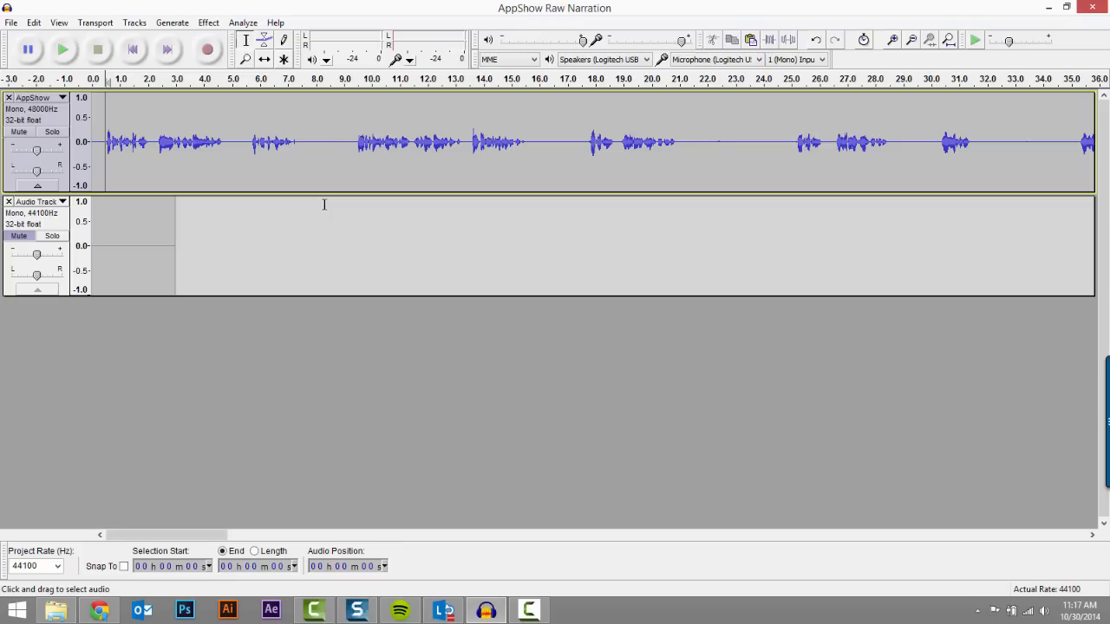
{"action": "key", "text": "ctrl+v"}
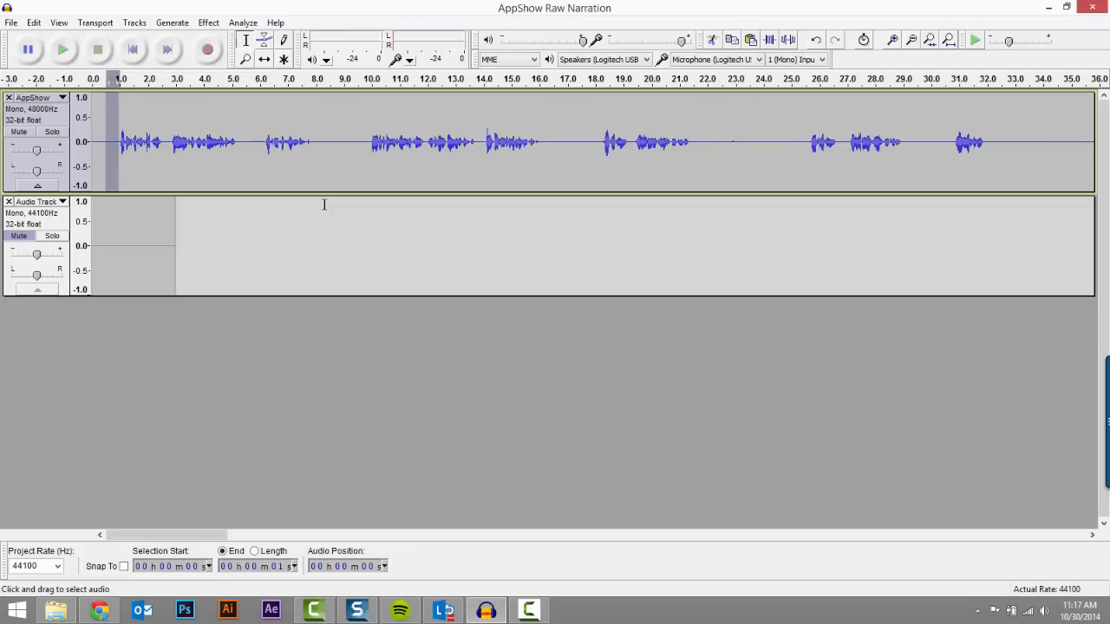
{"action": "key", "text": "ctrl+v"}
{"action": "key", "text": "ctrl+v"}
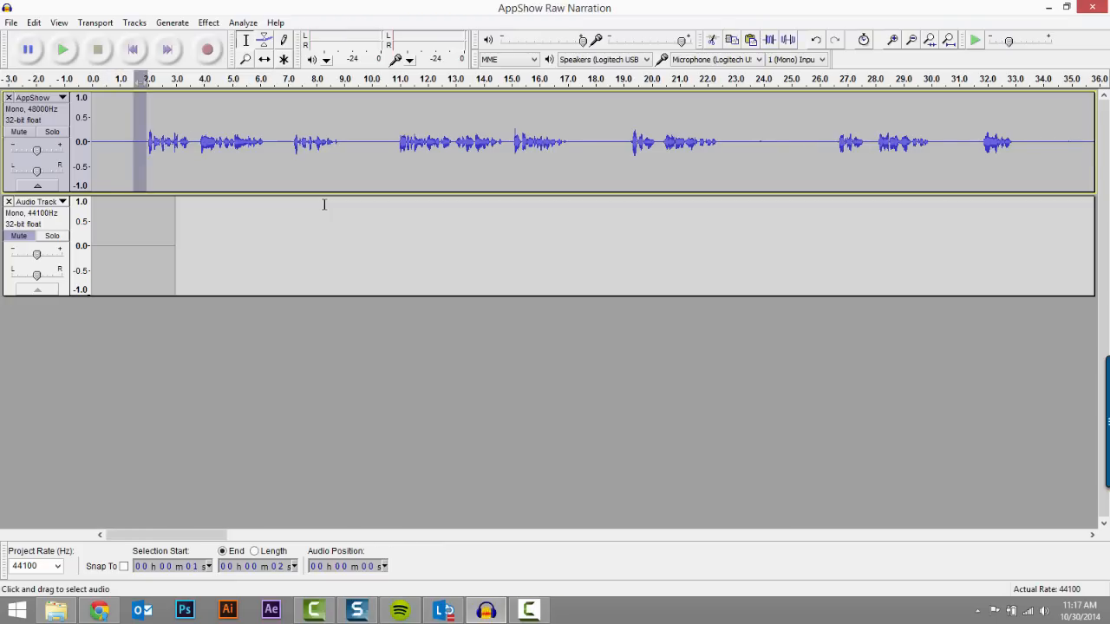
{"action": "key", "text": "ctrl+v"}
{"action": "key", "text": "ctrl+v"}
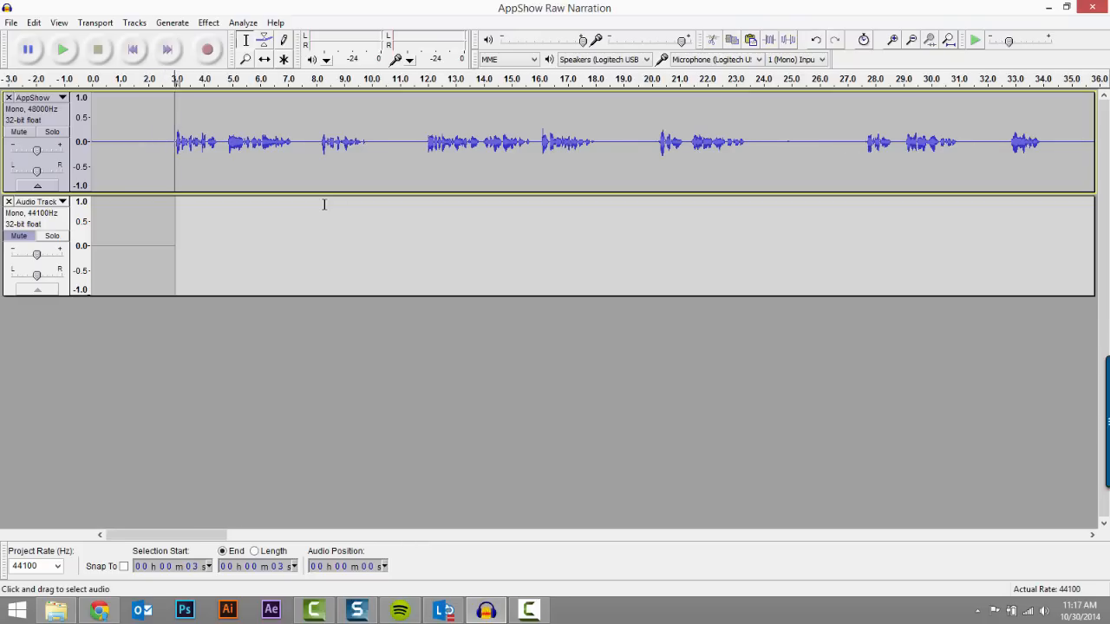
{"action": "key", "text": "ctrl+v"}
{"action": "key", "text": "ctrl+v"}
{"action": "key", "text": "ctrl+v"}
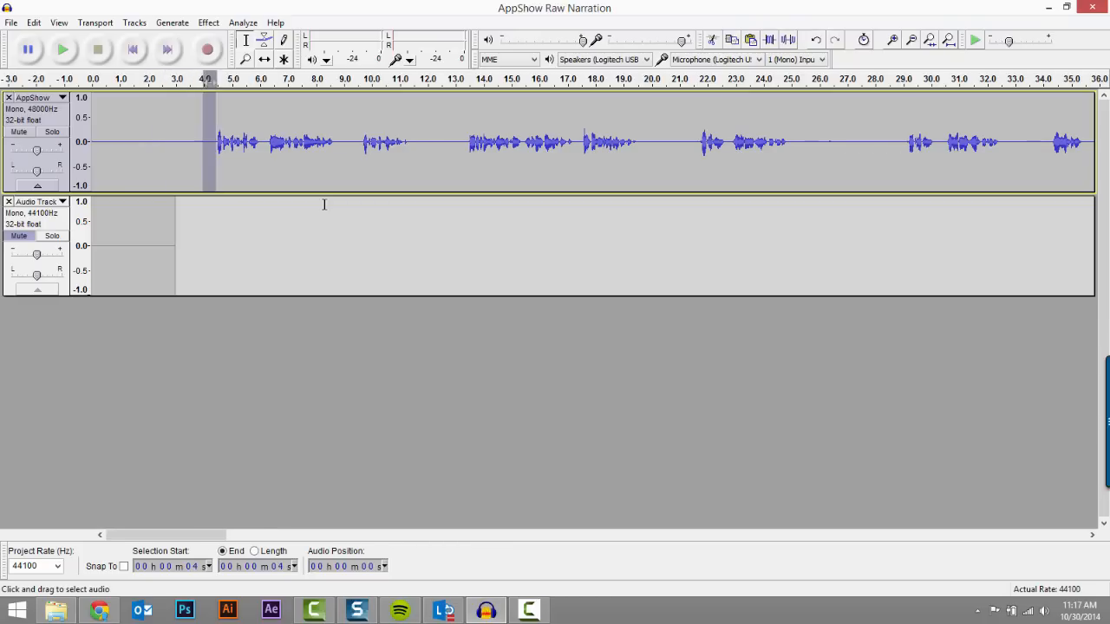
{"action": "key", "text": "ctrl+v"}
{"action": "key", "text": "ctrl+v"}
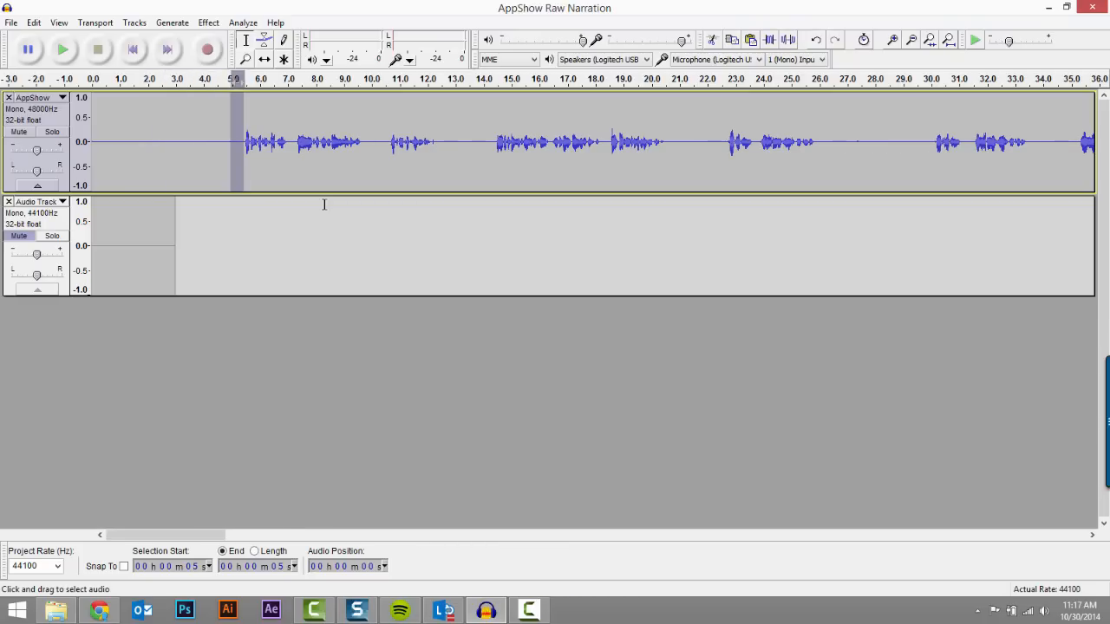
{"action": "left_click", "coordinate": [236, 141]}
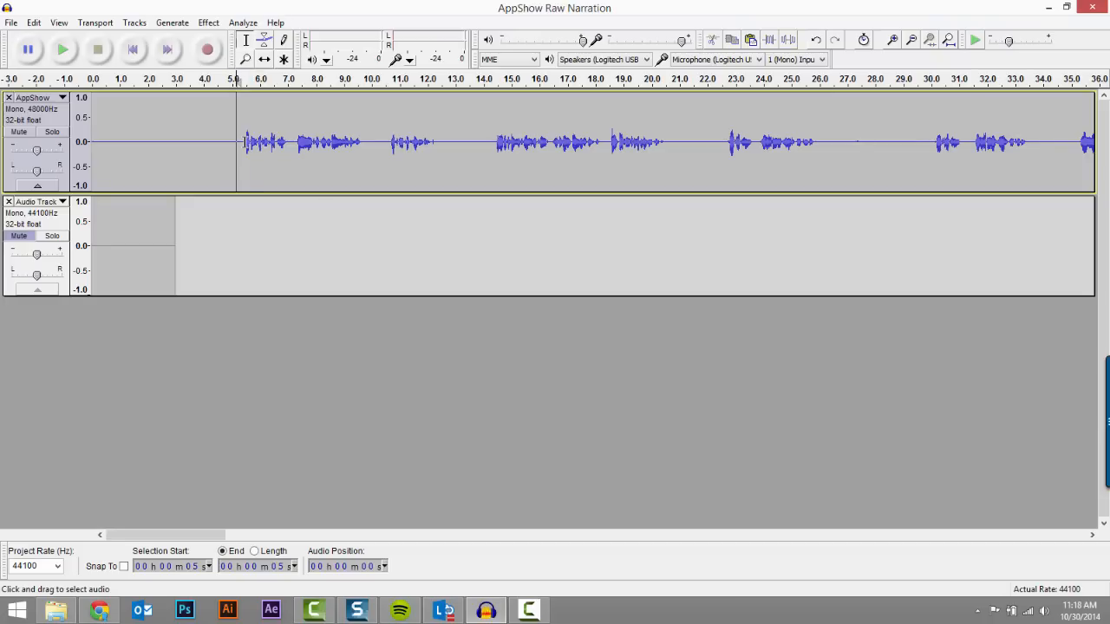
- Play the narration from about 5.2 seconds and sample the phrases at about 30, 35 and 40 seconds
{"action": "key", "text": "space"}
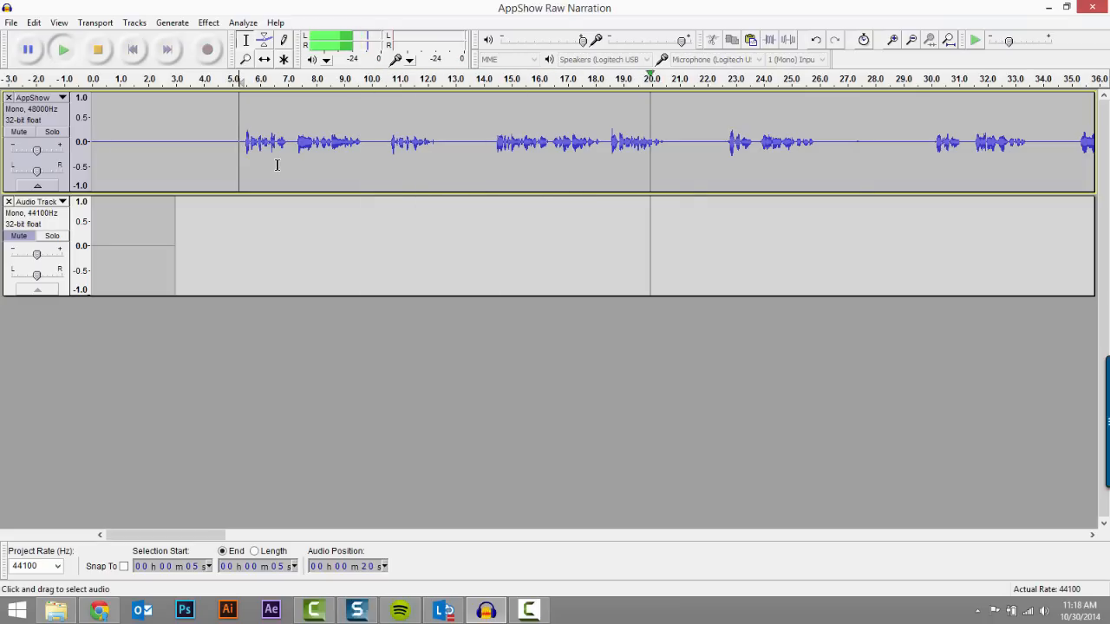
{"action": "left_click_drag", "start_coordinate": [200, 535], "coordinate": [257, 538]}
{"action": "left_click", "coordinate": [460, 173]}
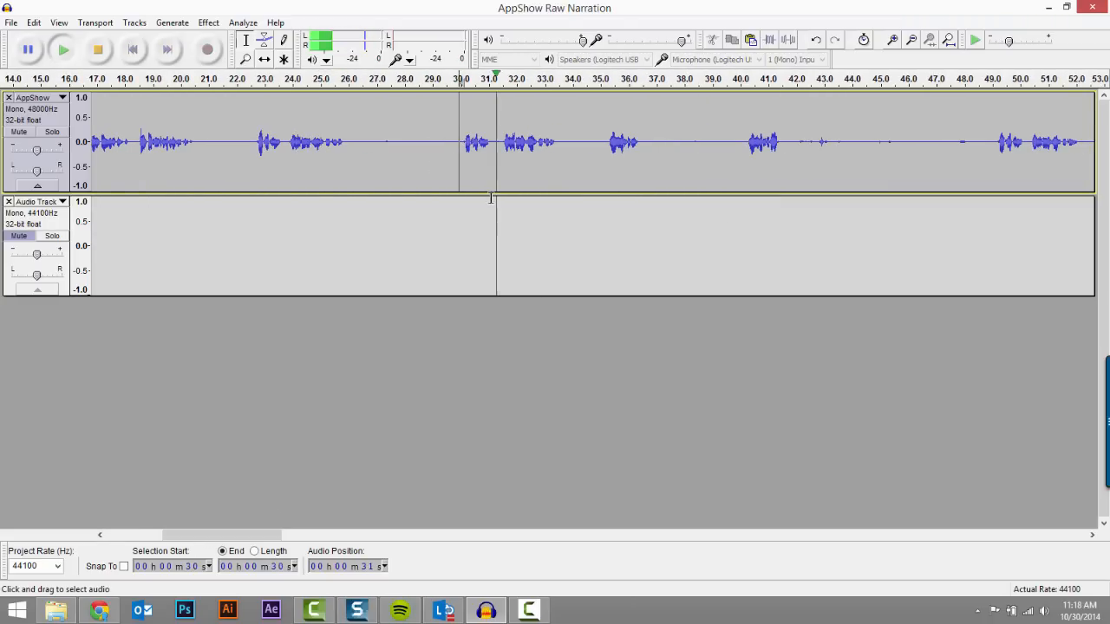
{"action": "key", "text": "space"}
{"action": "left_click", "coordinate": [602, 142]}
{"action": "key", "text": "space"}
{"action": "key", "text": "space"}
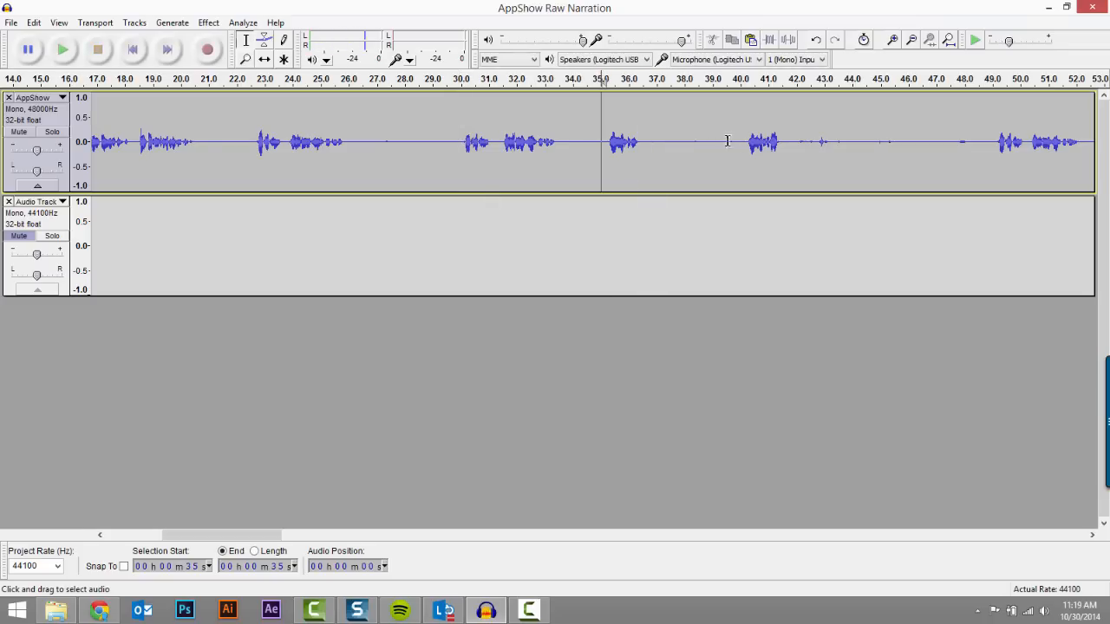
{"action": "left_click", "coordinate": [745, 146]}
{"action": "key", "text": "space"}
{"action": "key", "text": "space"}
- Listen to the phrase at about 35 seconds and replace the stretch from about 34.8 to 37.2 seconds with the copied silence
{"action": "left_click", "coordinate": [605, 144]}
{"action": "left_click_drag", "start_coordinate": [272, 535], "coordinate": [289, 535]}
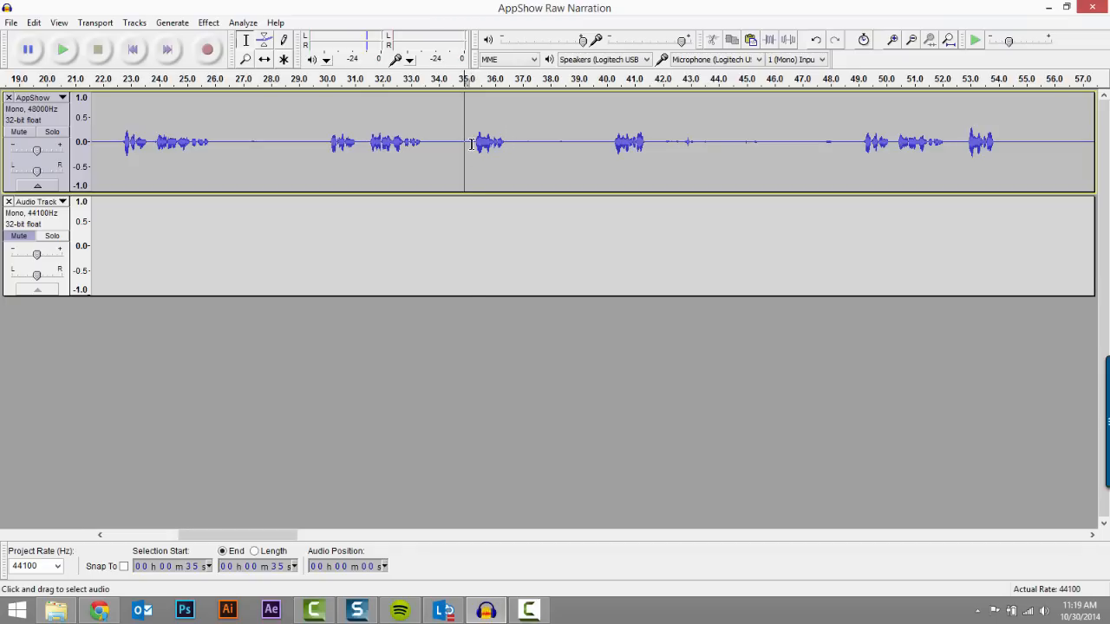
{"action": "key", "text": "space"}
{"action": "key", "text": "space"}
{"action": "left_click_drag", "start_coordinate": [461, 144], "coordinate": [528, 165]}
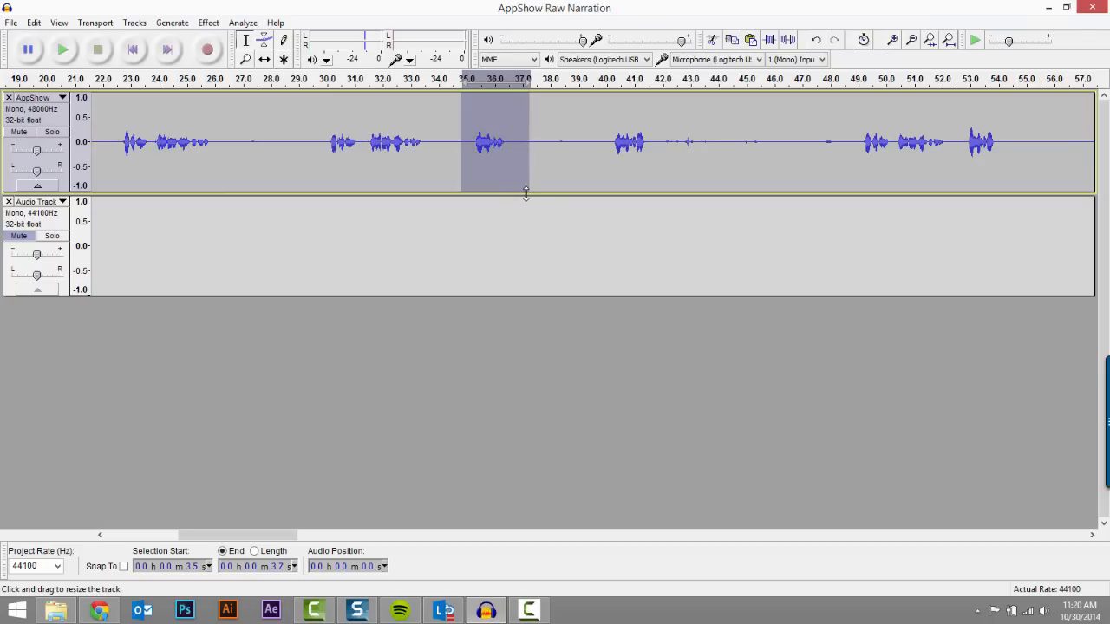
{"action": "key", "text": "Delete"}
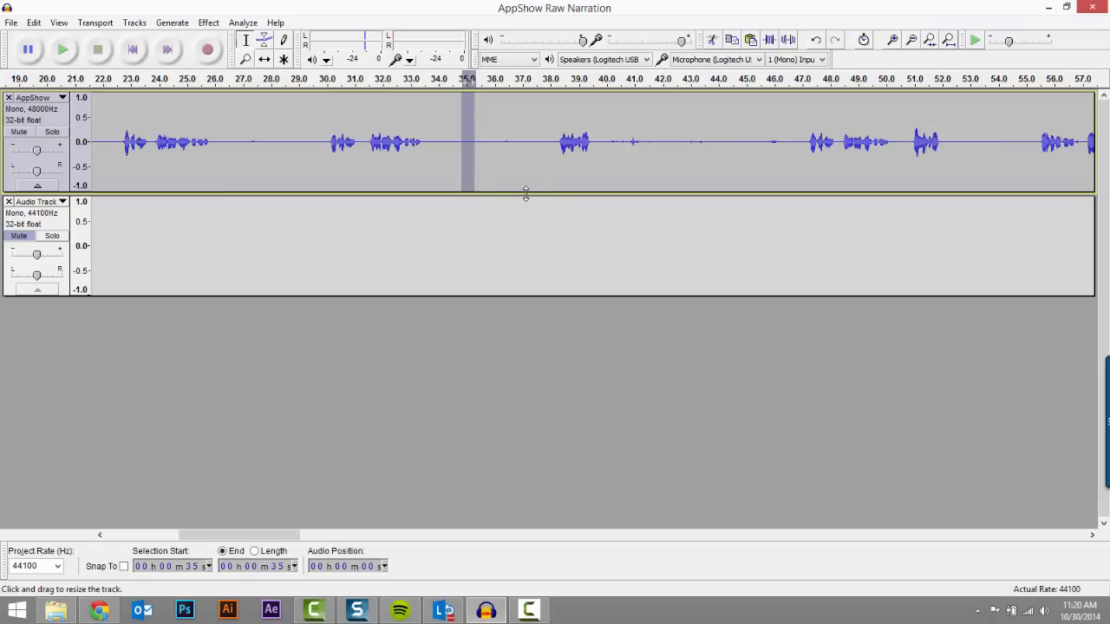
- Remove the noisy stretch between two phrases from about 40 to 47.1 seconds in the narration
{"action": "left_click_drag", "start_coordinate": [608, 141], "coordinate": [806, 178]}
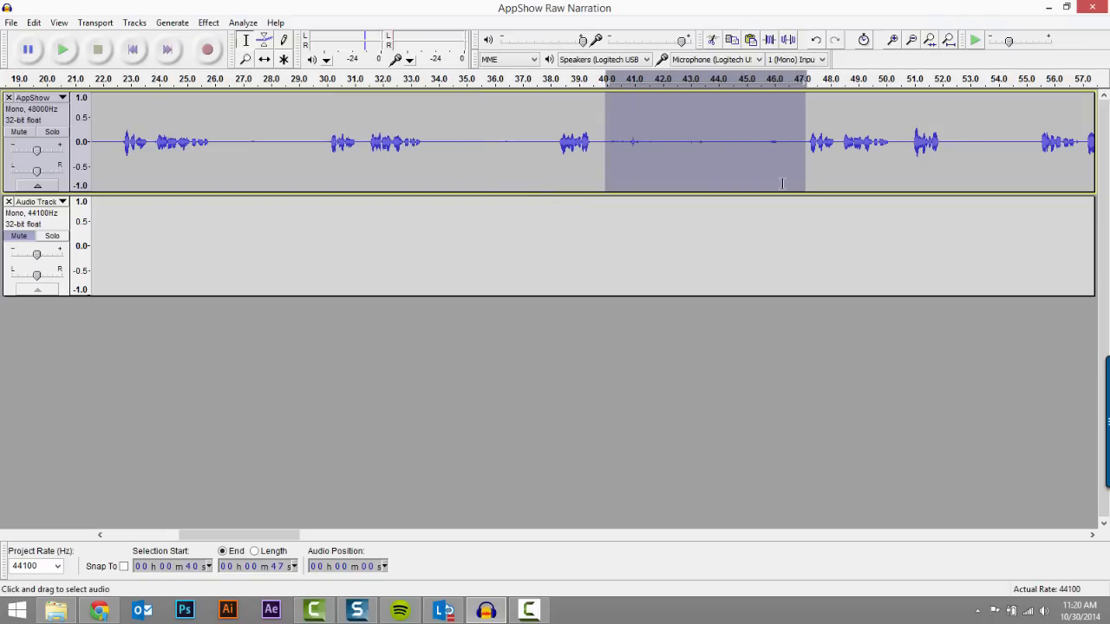
{"action": "key", "text": "Delete"}
{"action": "left_click", "coordinate": [709, 184]}
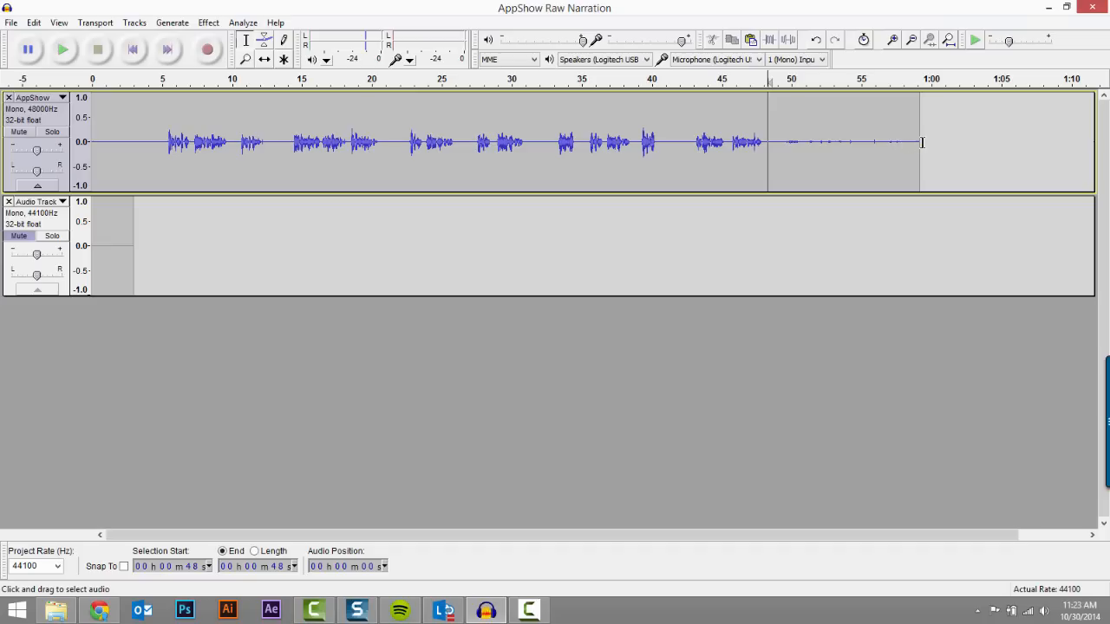
- Replace the narration's noisy tail after about 48.6 seconds with consecutive pastes of the copied silence up to about 53 seconds
{"action": "left_click_drag", "start_coordinate": [922, 143], "coordinate": [769, 148]}
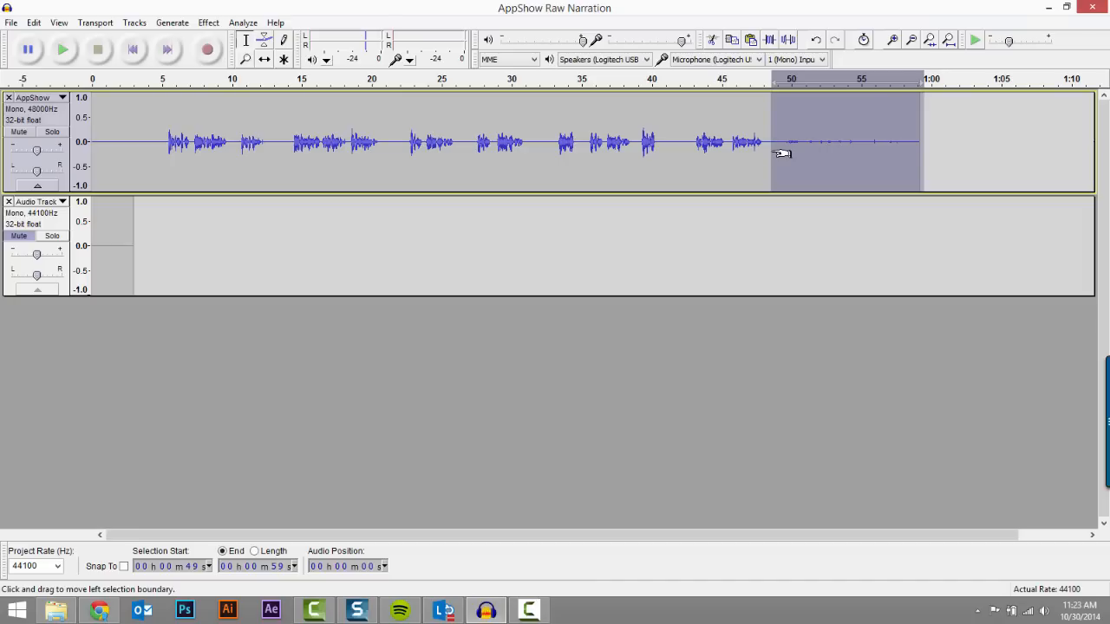
{"action": "key", "text": "Delete"}
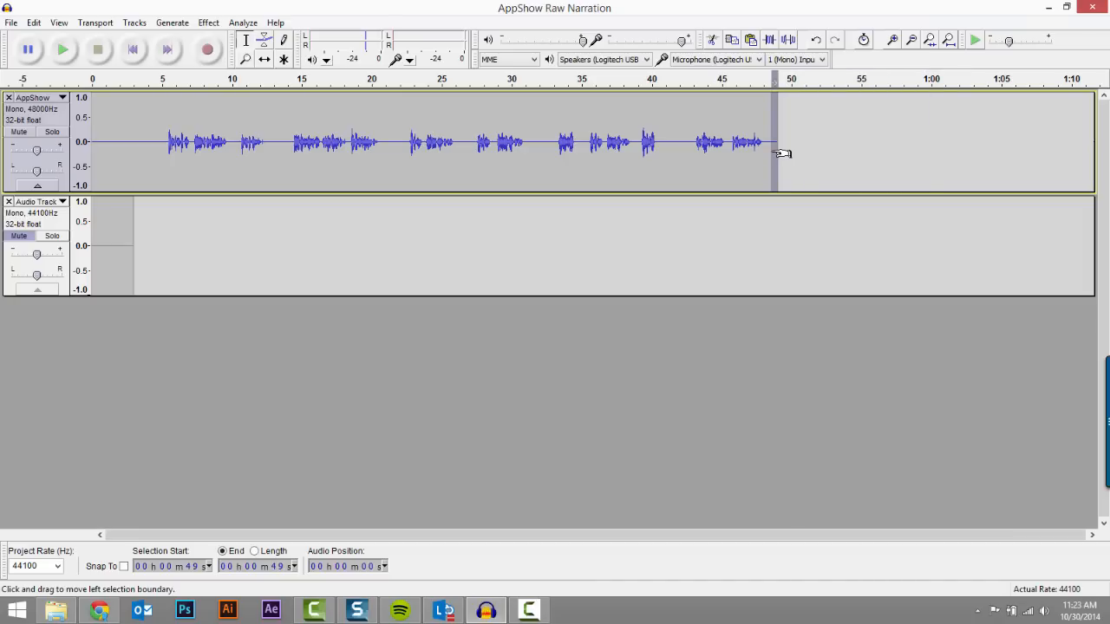
{"action": "key", "text": "Right"}
{"action": "key", "text": "ctrl+v"}
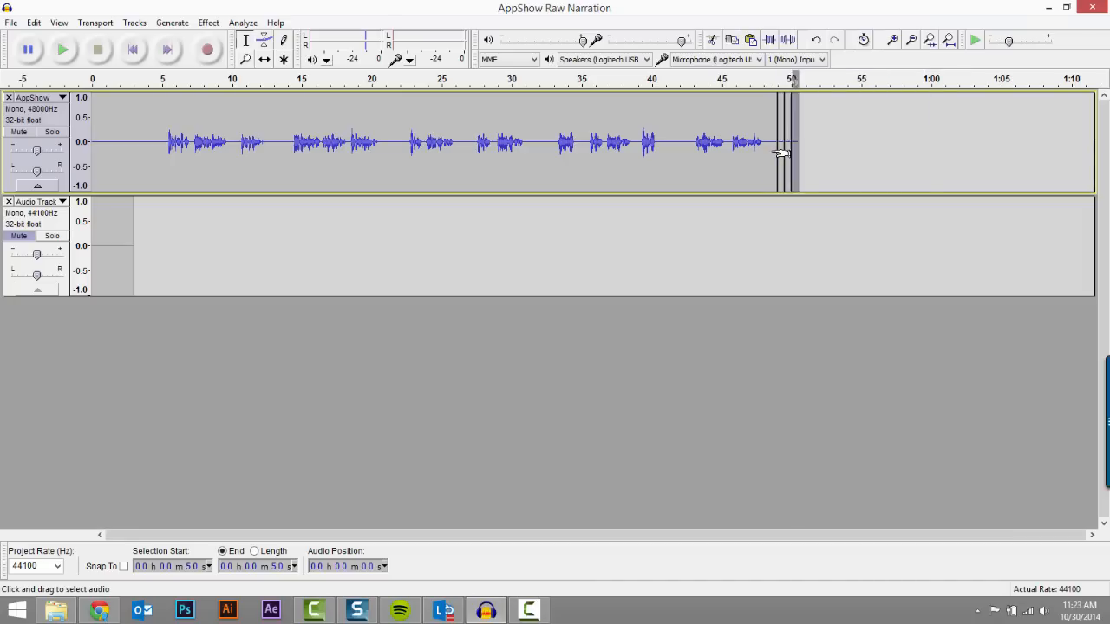
{"action": "key", "text": "Right"}
{"action": "key", "text": "ctrl+v"}
{"action": "key", "text": "Right"}
{"action": "key", "text": "ctrl+v"}
{"action": "key", "text": "Right"}
{"action": "key", "text": "ctrl+v"}
{"action": "key", "text": "Right"}
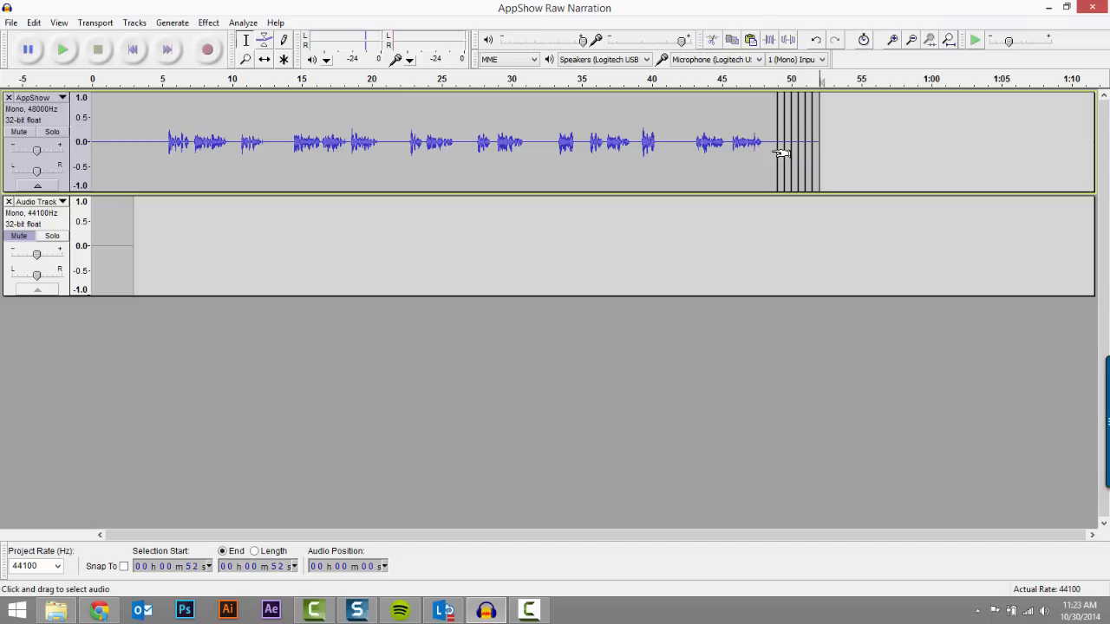
{"action": "key", "text": "ctrl+v"}
{"action": "key", "text": "Right"}
{"action": "key", "text": "ctrl+v"}
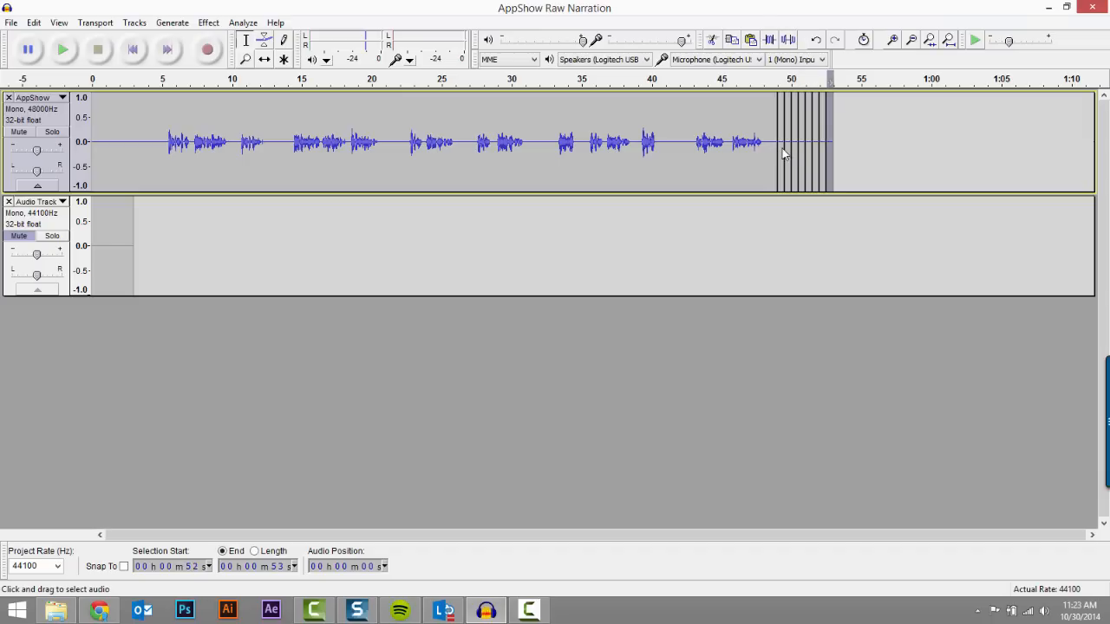
- Merge the pasted silence clips at the end of the narration by removing their split lines
{"action": "left_click", "coordinate": [777, 146]}
{"action": "left_click", "coordinate": [784, 145]}
{"action": "left_click", "coordinate": [790, 143]}
{"action": "left_click", "coordinate": [798, 140]}
{"action": "left_click", "coordinate": [806, 141]}
{"action": "left_click", "coordinate": [814, 139]}
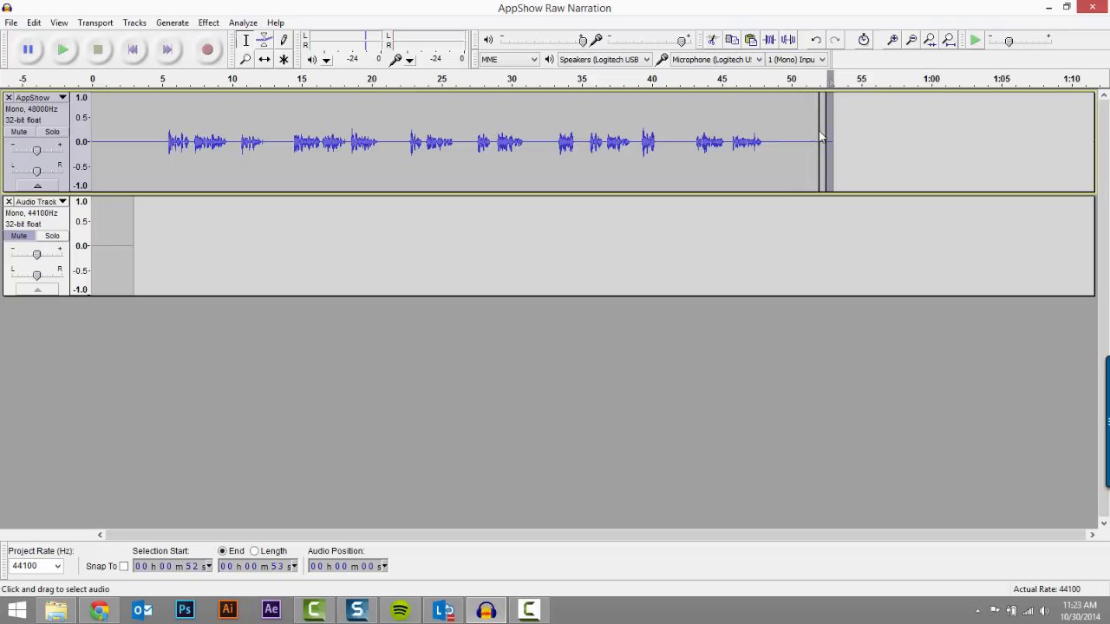
{"action": "left_click", "coordinate": [819, 134]}
- Play the silence at the end of the narration from about 49 seconds to check for noise
{"action": "left_click", "coordinate": [780, 144]}
{"action": "key", "text": "space"}
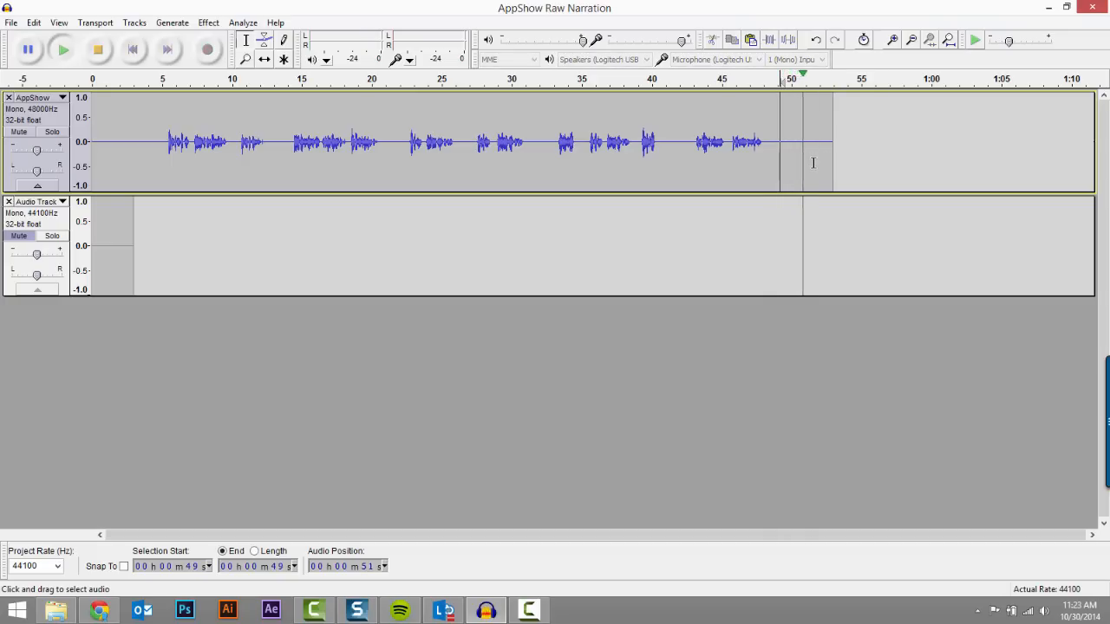
{"action": "key", "text": "space"}
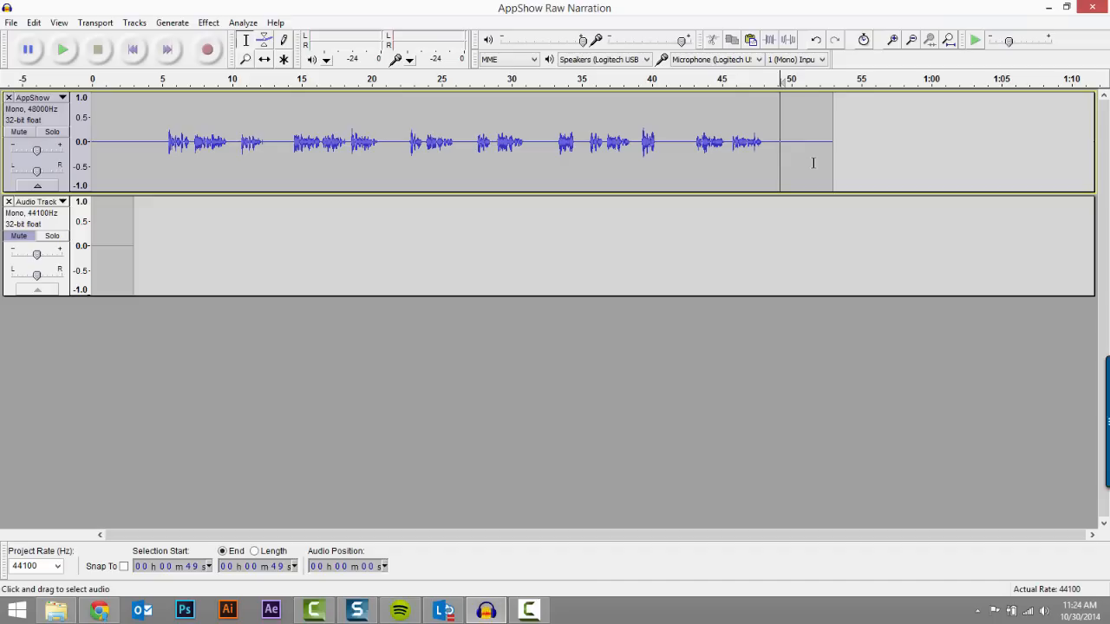
- Sample the narration's phrases starting at about 5, 11, 14.5 and 17 seconds to find noisy pauses
{"action": "left_click", "coordinate": [165, 166]}
{"action": "key", "text": "space"}
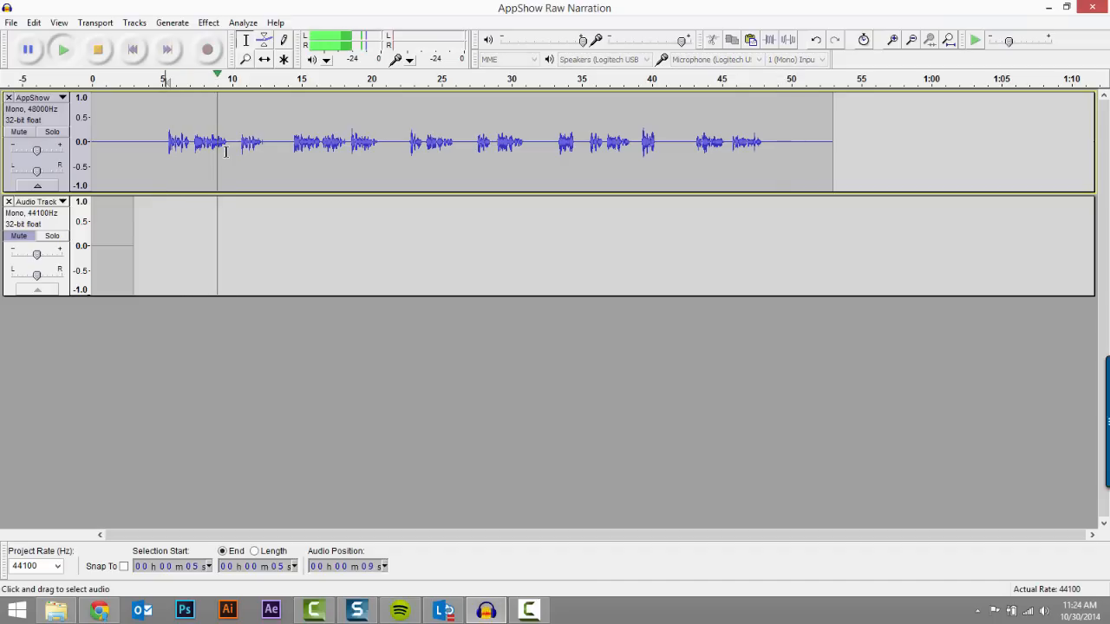
{"action": "key", "text": "space"}
{"action": "left_click", "coordinate": [243, 145]}
{"action": "key", "text": "space"}
{"action": "key", "text": "space"}
{"action": "left_click", "coordinate": [294, 176]}
{"action": "key", "text": "space"}
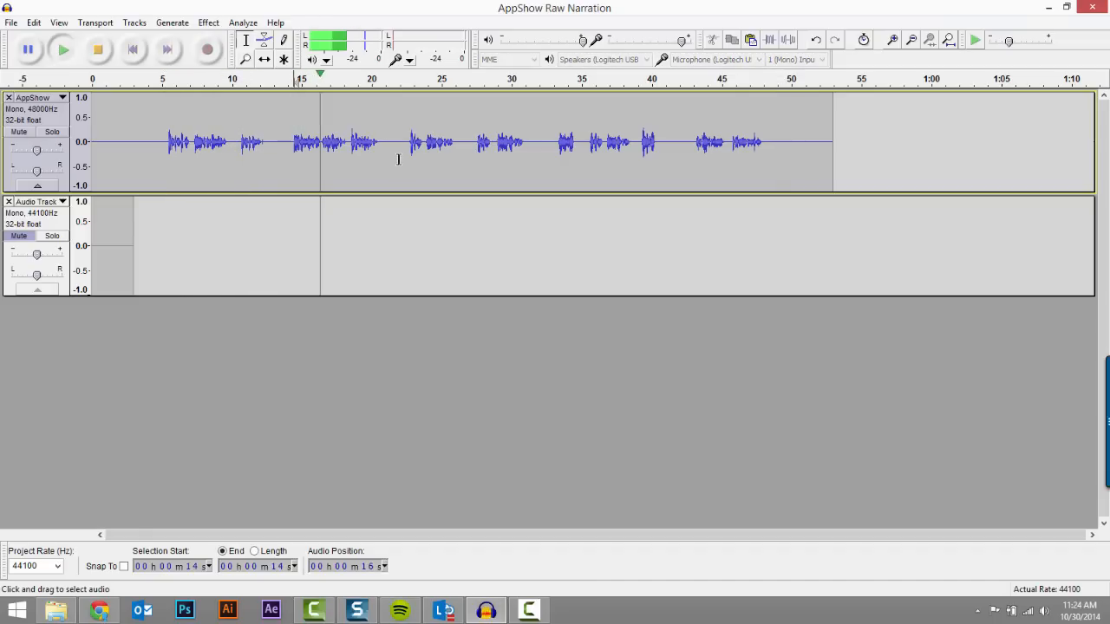
{"action": "key", "text": "space"}
{"action": "left_click", "coordinate": [328, 162]}
{"action": "key", "text": "space"}
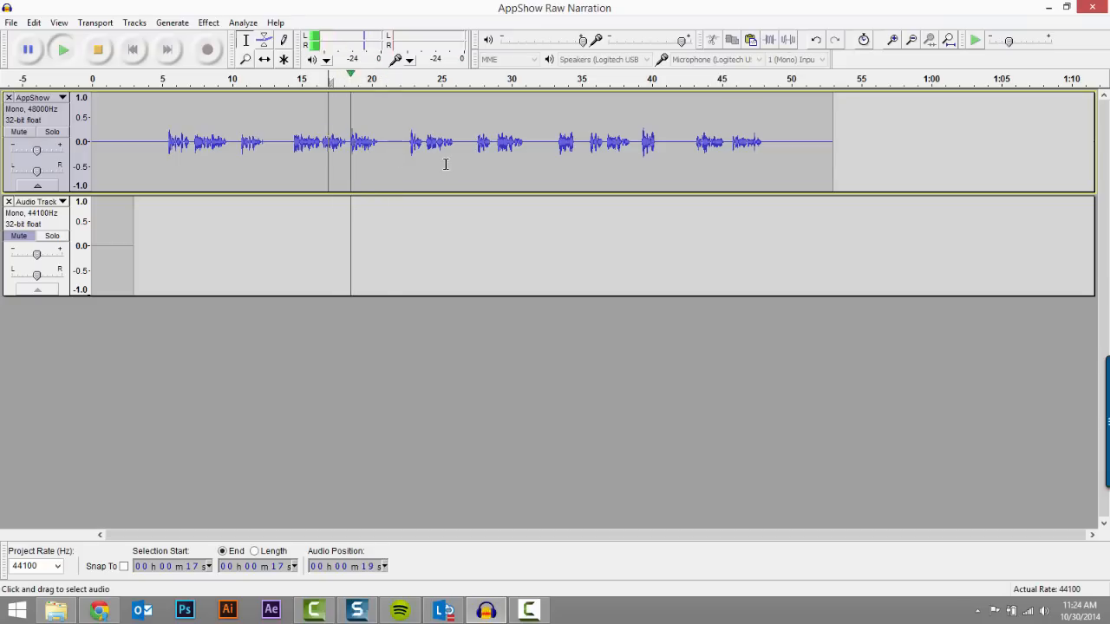
{"action": "key", "text": "space"}
{"action": "left_click", "coordinate": [349, 161]}
- Play the narration closely from about 17 seconds and again from the phrase start at about 14.5 seconds
{"action": "left_click", "coordinate": [893, 40]}
{"action": "left_click", "coordinate": [893, 39]}
{"action": "left_click", "coordinate": [893, 39]}
{"action": "left_click", "coordinate": [446, 165]}
{"action": "key", "text": "space"}
{"action": "key", "text": "space"}
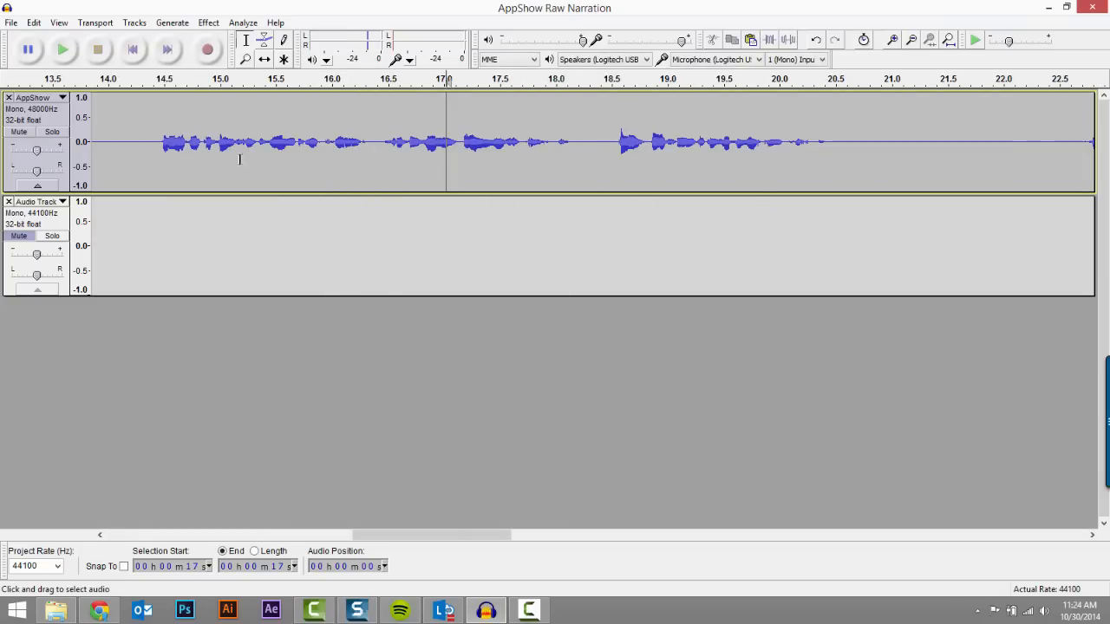
{"action": "left_click", "coordinate": [160, 161]}
{"action": "key", "text": "space"}
{"action": "key", "text": "space"}
{"action": "left_click", "coordinate": [525, 153]}
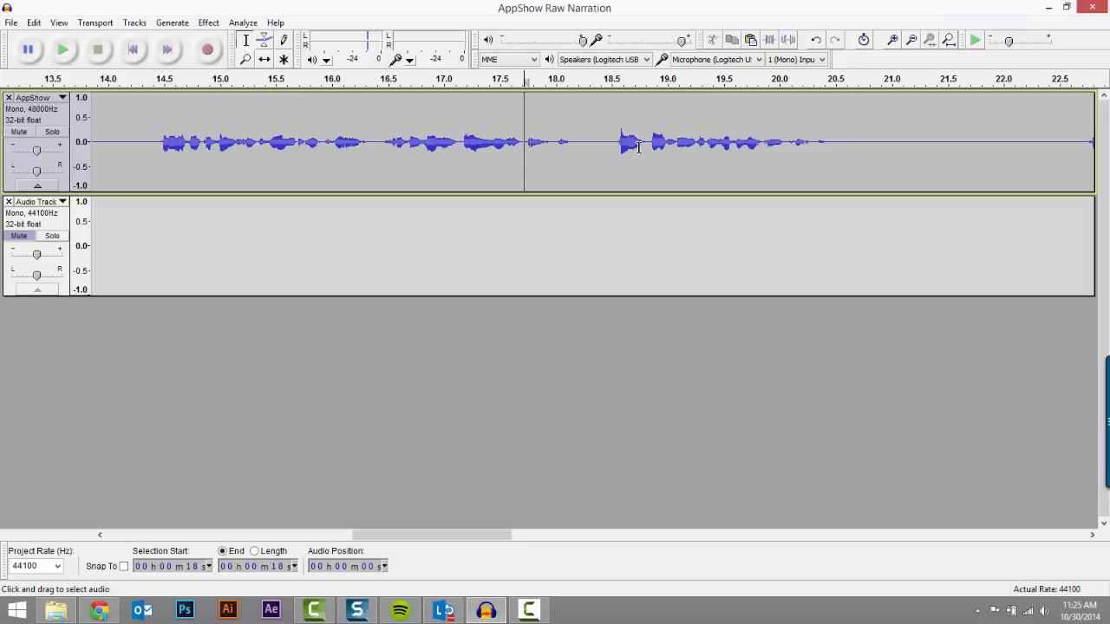
- Listen repeatedly to the phrase ending and the pause between about 17.7 and 18.5 seconds for unwanted noise
{"action": "left_click", "coordinate": [574, 139]}
{"action": "key", "text": "space"}
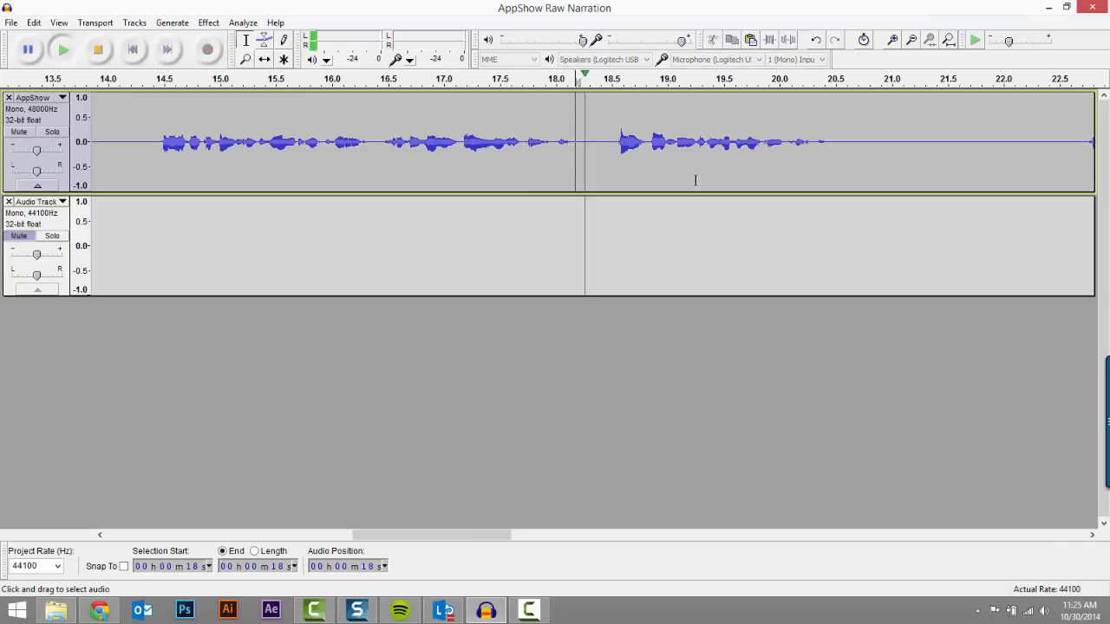
{"action": "key", "text": "space"}
{"action": "left_click", "coordinate": [529, 143]}
{"action": "key", "text": "space"}
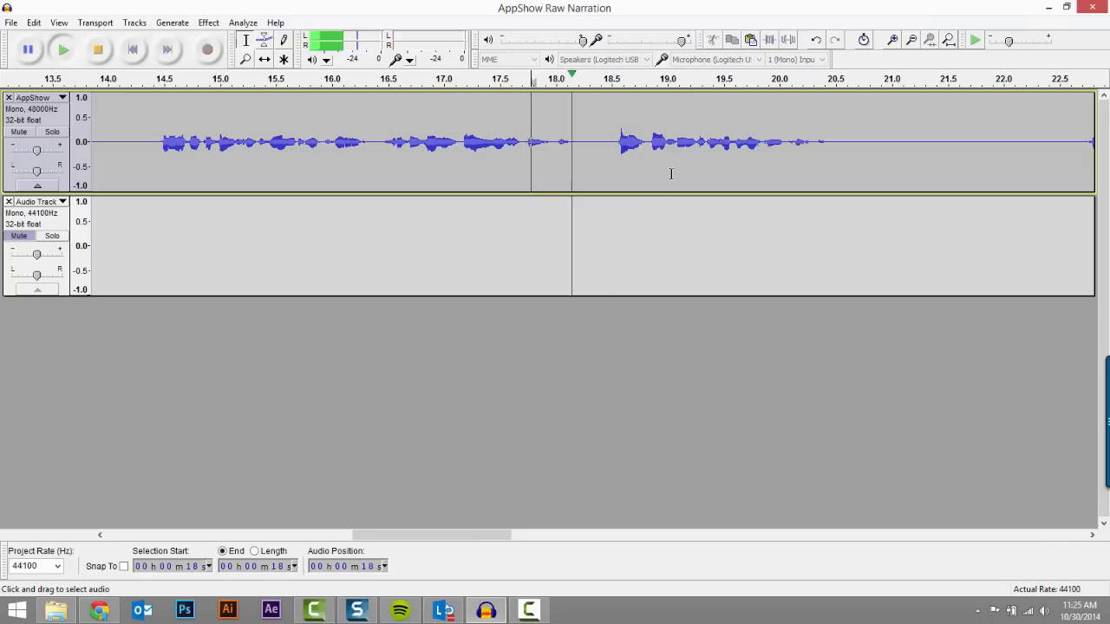
{"action": "key", "text": "space"}
{"action": "left_click", "coordinate": [527, 143]}
{"action": "key", "text": "space"}
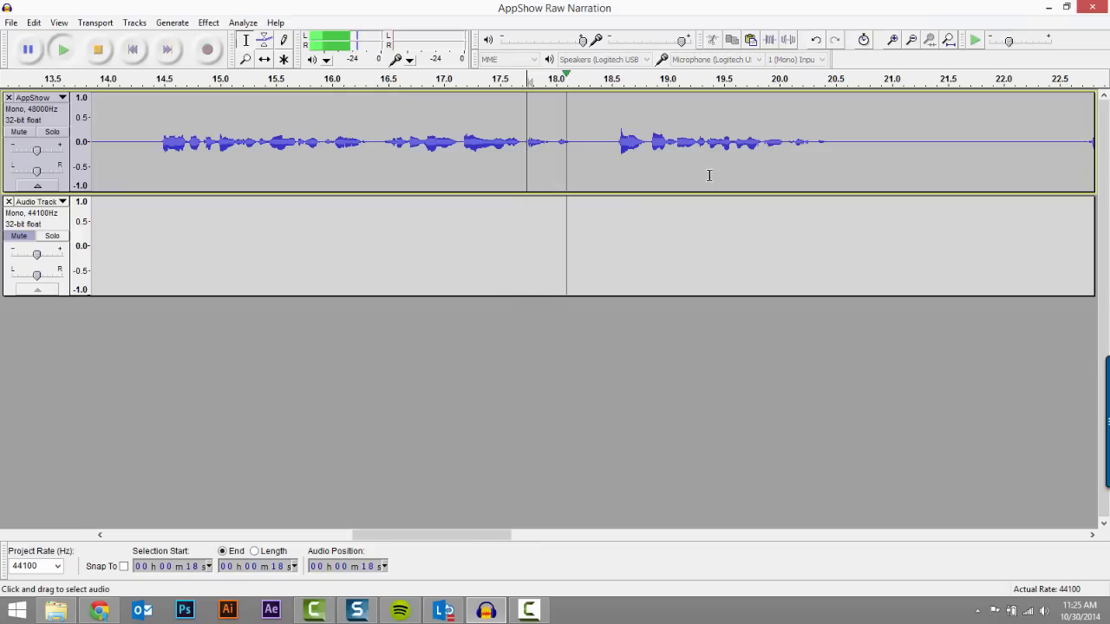
{"action": "key", "text": "space"}
- Replace the pause from about 18.2 to 18.5 seconds in the narration with the copied silence
{"action": "left_click_drag", "start_coordinate": [583, 144], "coordinate": [605, 149]}
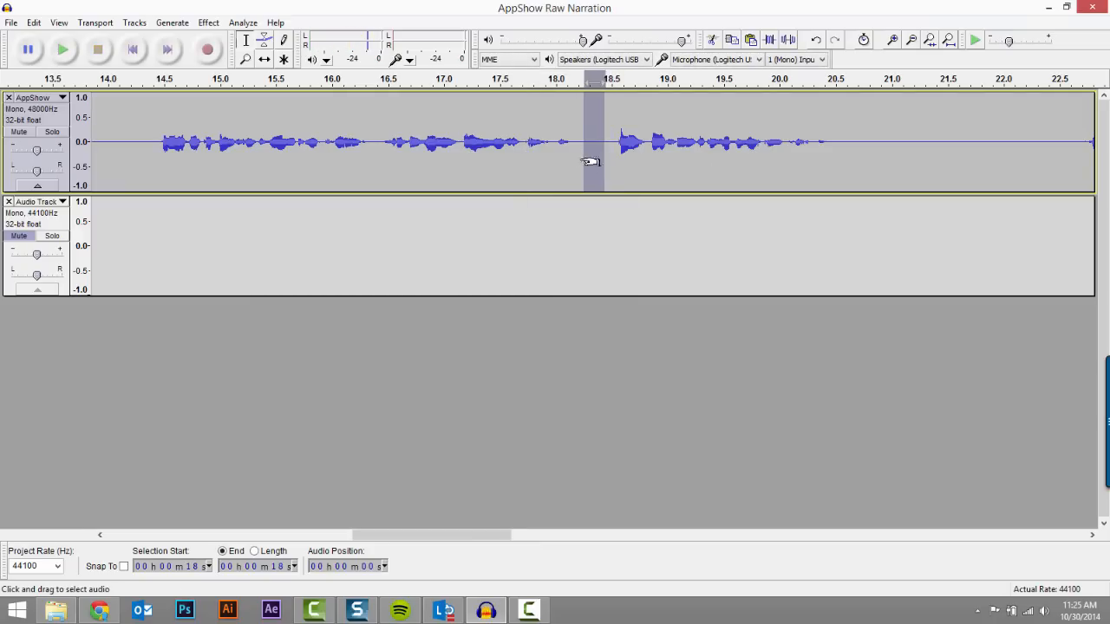
{"action": "left_click", "coordinate": [573, 144]}
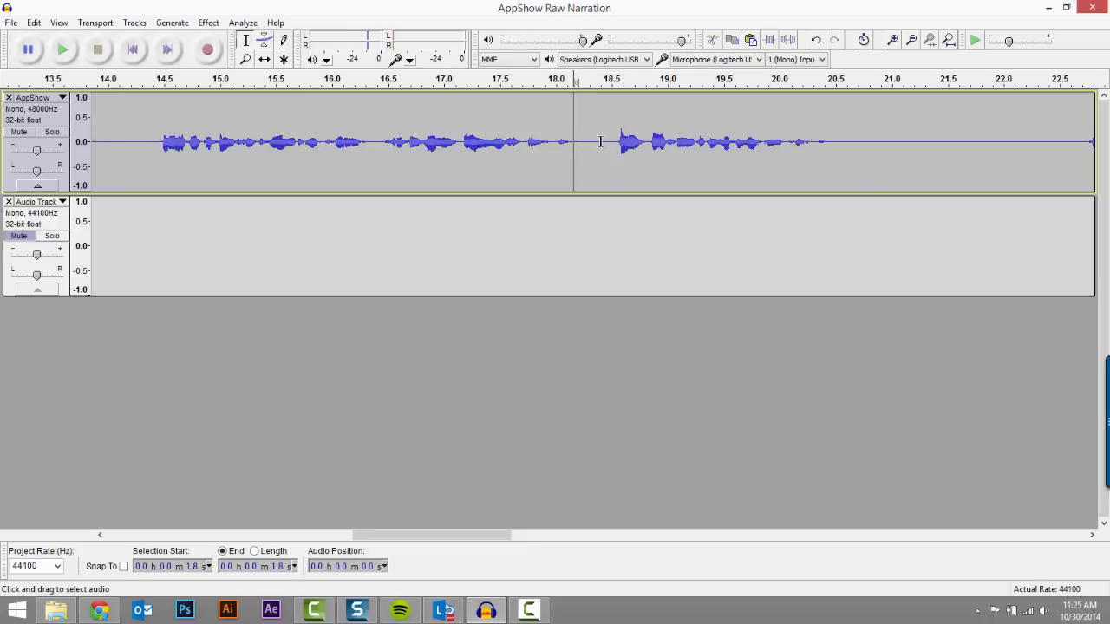
{"action": "left_click_drag", "start_coordinate": [611, 139], "coordinate": [575, 144]}
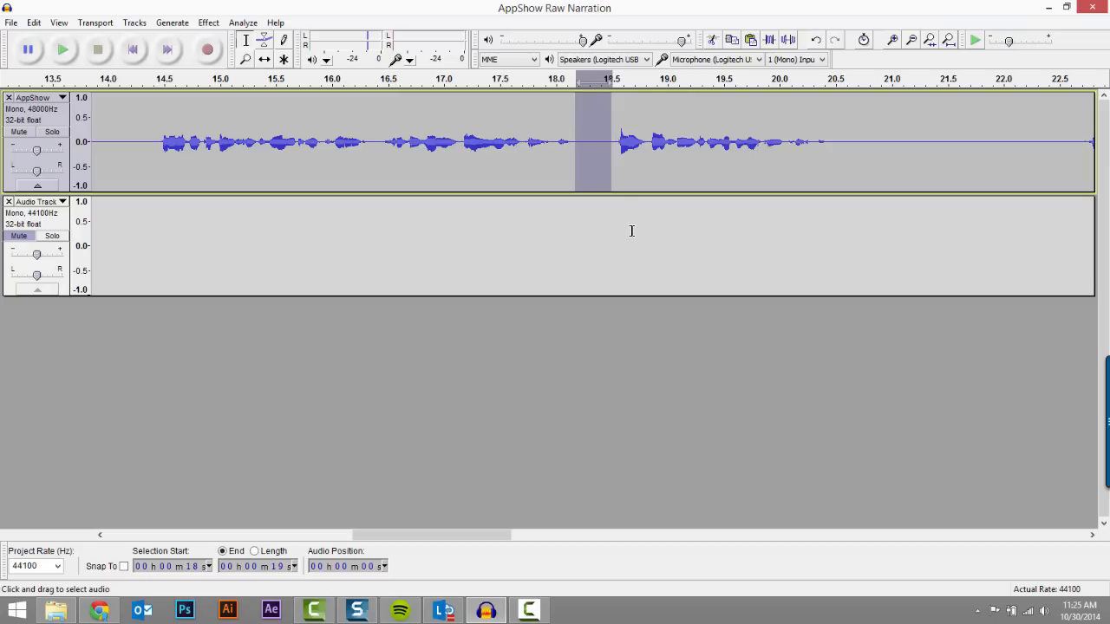
{"action": "key", "text": "ctrl+v"}
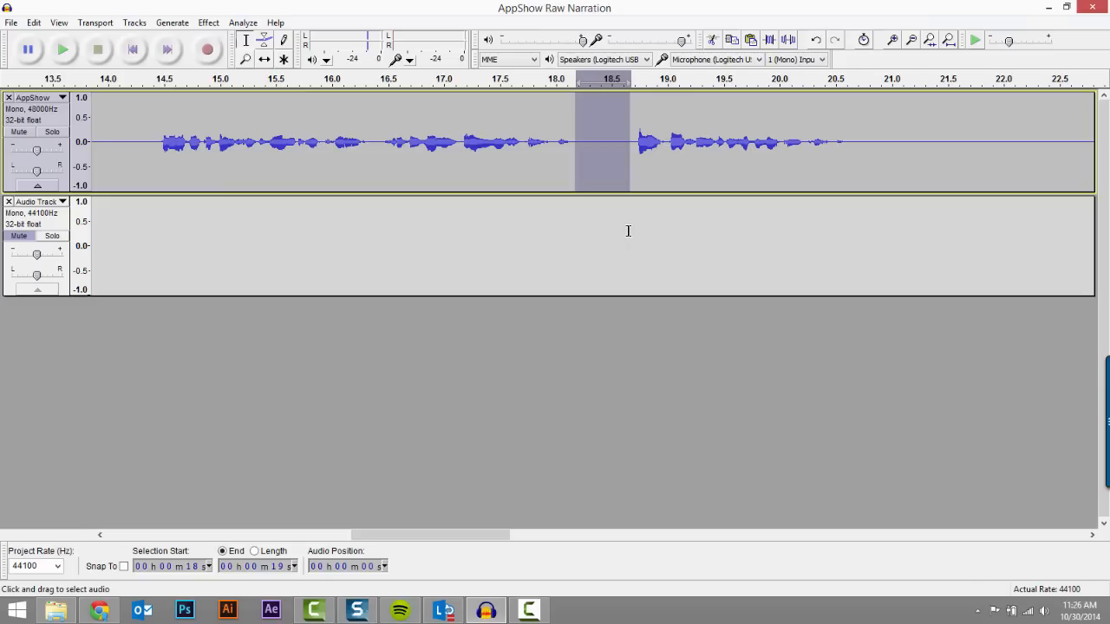
- Shorten the new pause by deleting its section from about 18.4 to 18.5 seconds
{"action": "left_click", "coordinate": [536, 169]}
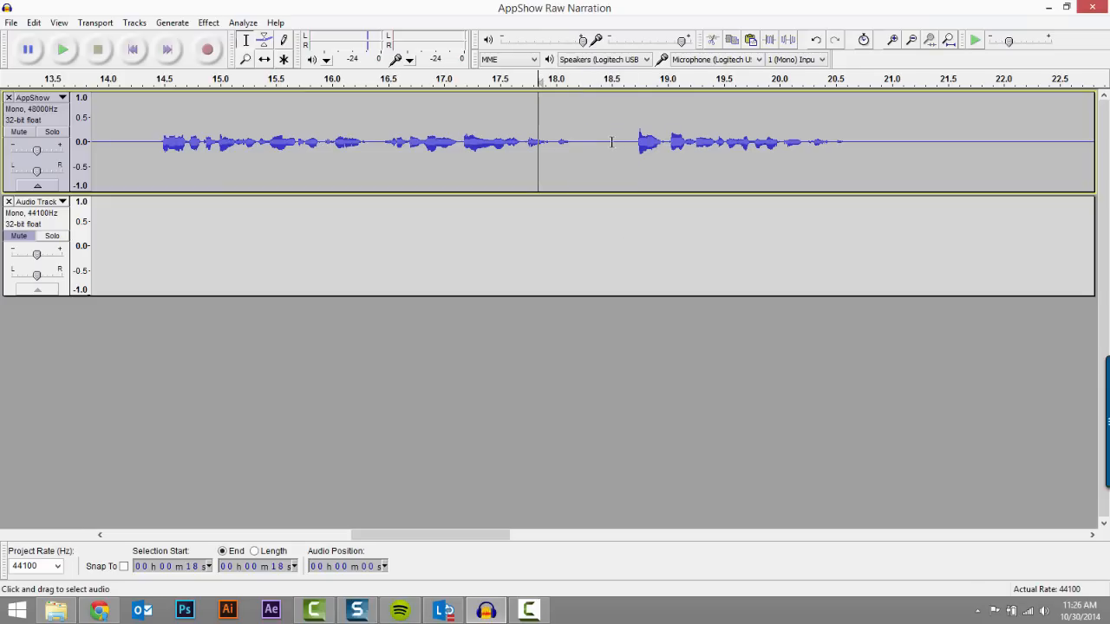
{"action": "left_click_drag", "start_coordinate": [611, 141], "coordinate": [596, 141]}
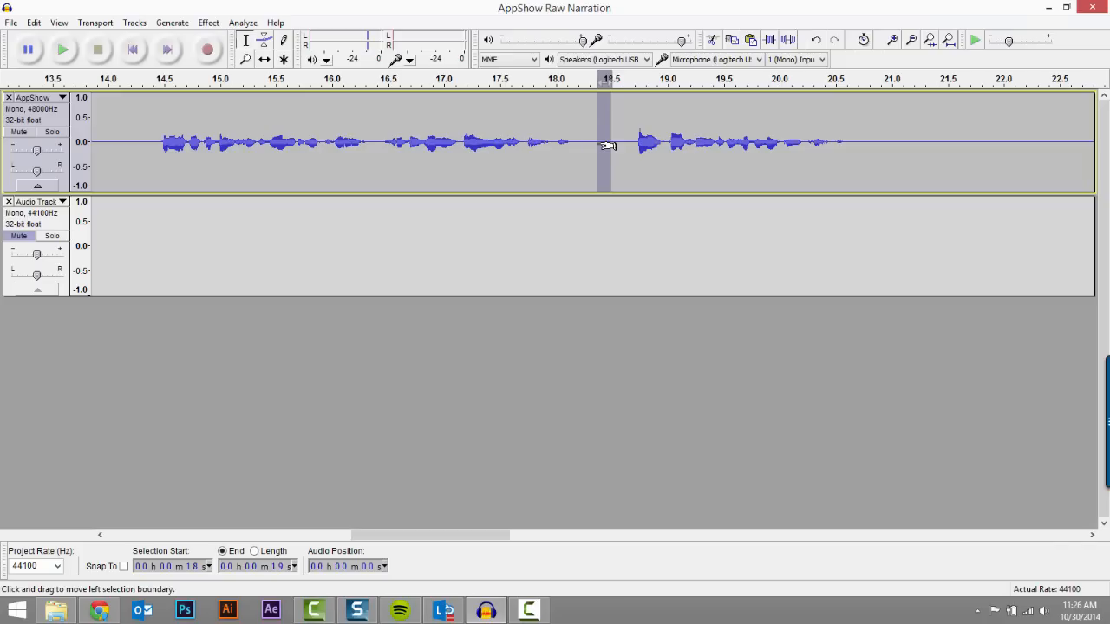
{"action": "key", "text": "Delete"}
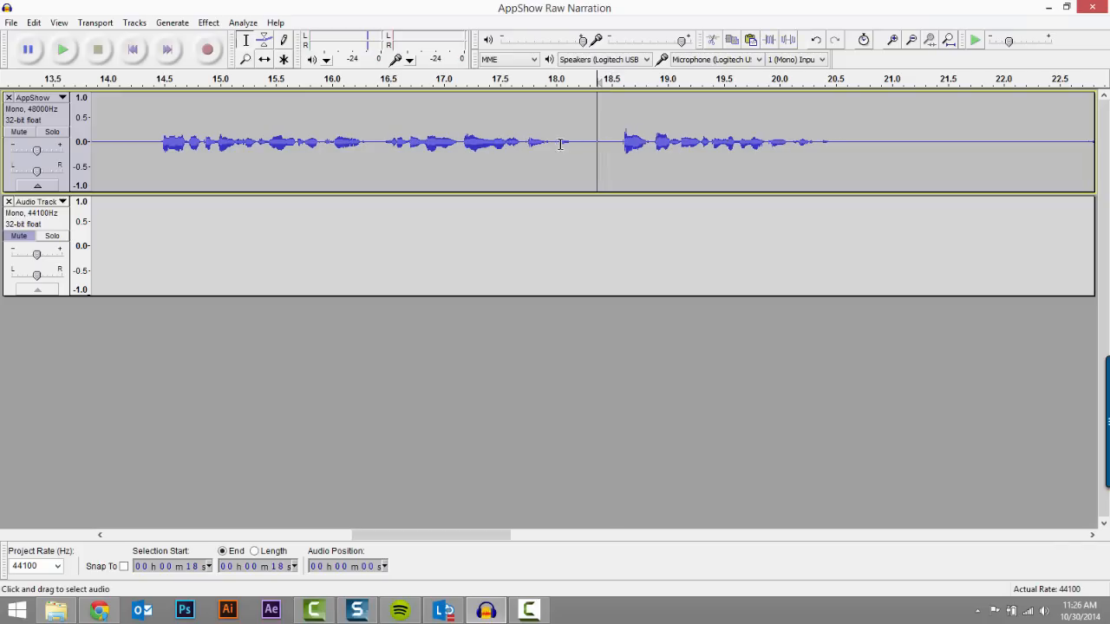
- Play the shortened pause from about 17.2 seconds and the end of the following phrase at about 20.1 seconds
{"action": "left_click", "coordinate": [465, 140]}
{"action": "key", "text": "space"}
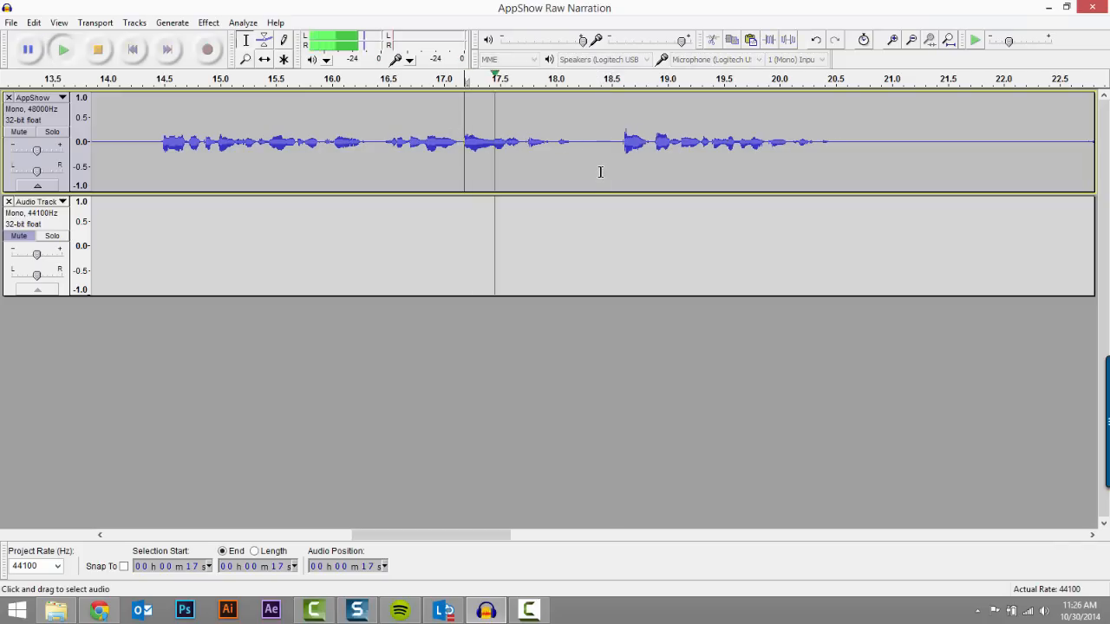
{"action": "key", "text": "space"}
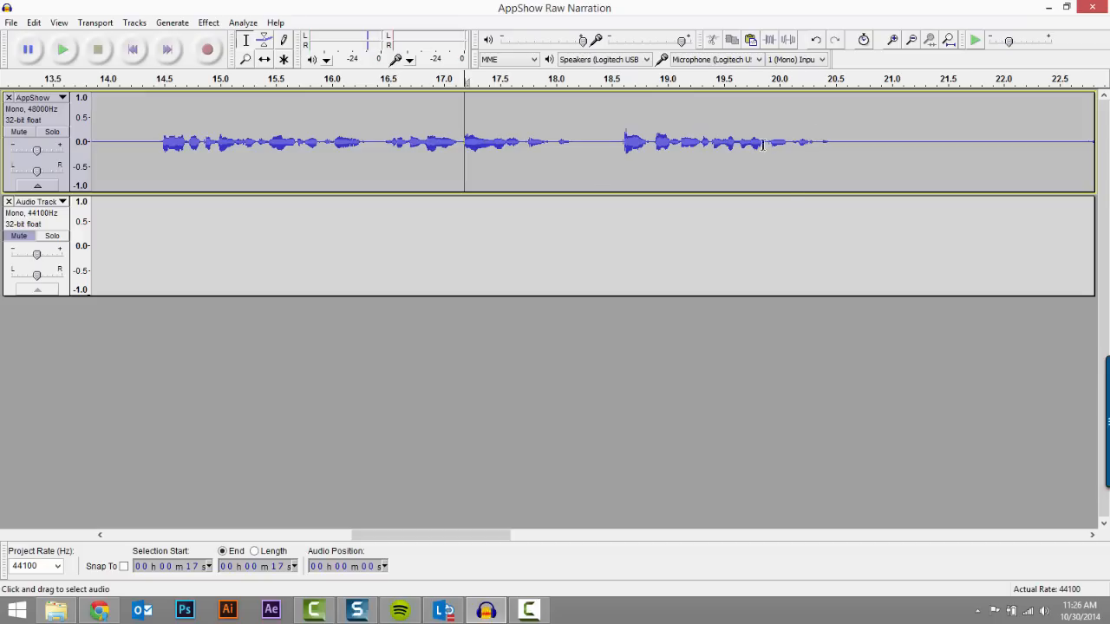
{"action": "left_click", "coordinate": [790, 137]}
{"action": "key", "text": "space"}
{"action": "key", "text": "space"}
- Listen from about 22.7 seconds and replace the pause from about 23.8 to 24 seconds with the copied silence
{"action": "left_click_drag", "start_coordinate": [461, 536], "coordinate": [549, 537]}
{"action": "left_click", "coordinate": [524, 167]}
{"action": "key", "text": "space"}
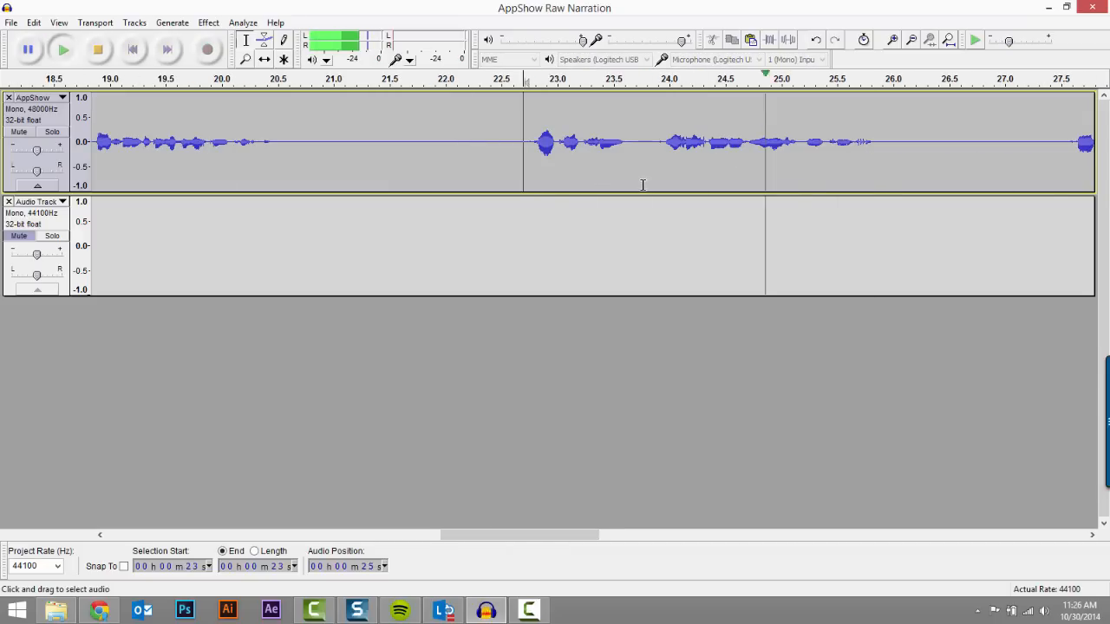
{"action": "key", "text": "space"}
{"action": "left_click_drag", "start_coordinate": [665, 145], "coordinate": [647, 144]}
{"action": "key", "text": "ctrl+v"}
- Listen to the narration phrase at about 28 seconds, starting playback from about 27.9, 27.8 and 27.7 seconds
{"action": "left_click_drag", "start_coordinate": [482, 536], "coordinate": [579, 536]}
{"action": "left_click", "coordinate": [480, 165]}
{"action": "key", "text": "space"}
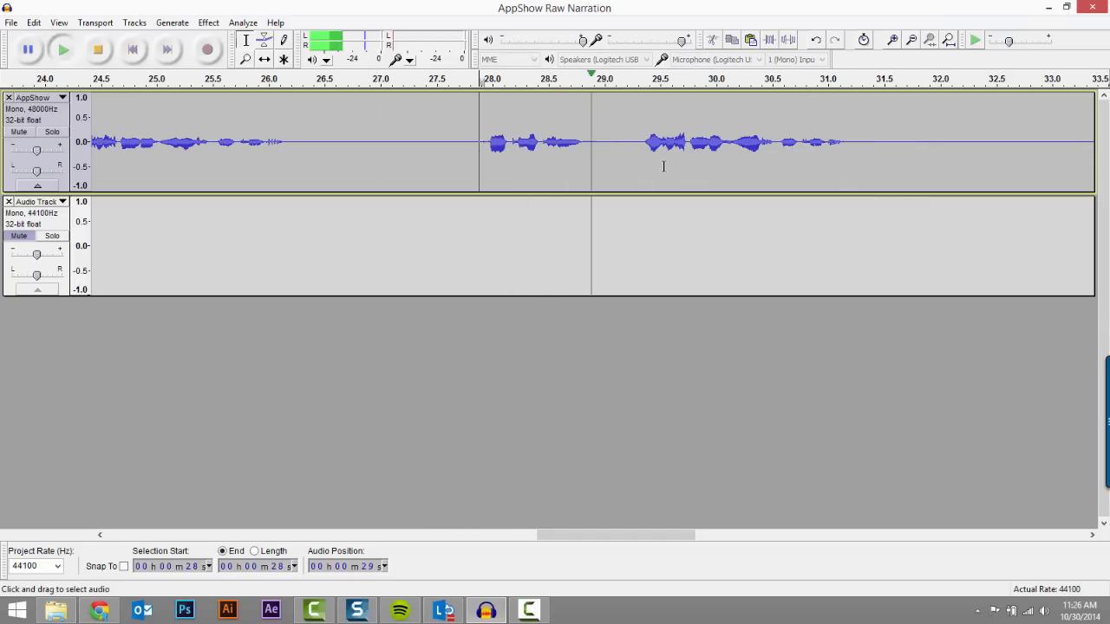
{"action": "key", "text": "space"}
{"action": "left_click", "coordinate": [466, 148]}
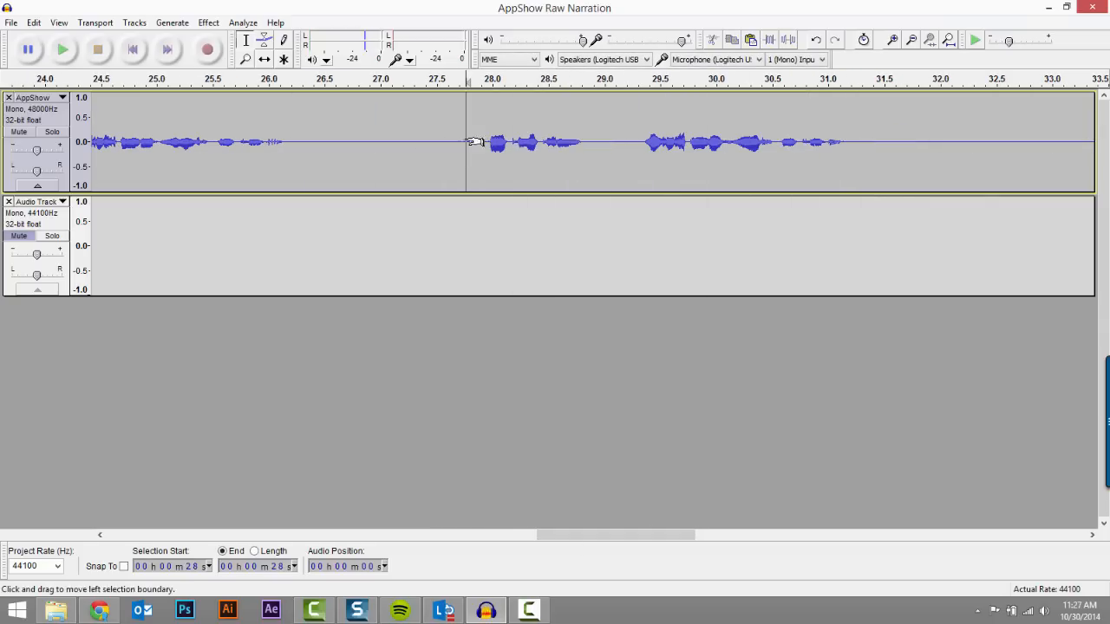
{"action": "left_click", "coordinate": [456, 148]}
{"action": "key", "text": "space"}
{"action": "key", "text": "space"}
- Go back through the earlier narration, playing short stretches from several points to check the phrases and the pauses between them
{"action": "left_click_drag", "start_coordinate": [594, 536], "coordinate": [542, 544]}
{"action": "left_click", "coordinate": [595, 164]}
{"action": "key", "text": "space"}
{"action": "key", "text": "space"}
{"action": "left_click", "coordinate": [491, 165]}
{"action": "key", "text": "space"}
{"action": "key", "text": "space"}
{"action": "left_click", "coordinate": [680, 163]}
{"action": "key", "text": "space"}
{"action": "key", "text": "space"}
{"action": "left_click", "coordinate": [603, 160]}
{"action": "key", "text": "space"}
{"action": "key", "text": "space"}
{"action": "left_click", "coordinate": [296, 165]}
{"action": "key", "text": "space"}
{"action": "key", "text": "space"}
{"action": "left_click", "coordinate": [500, 165]}
{"action": "key", "text": "space"}
{"action": "key", "text": "space"}
{"action": "left_click", "coordinate": [723, 165]}
{"action": "key", "text": "space"}
{"action": "key", "text": "space"}
{"action": "left_click", "coordinate": [372, 165]}
{"action": "key", "text": "space"}
{"action": "key", "text": "space"}
- Play the narration from about 18.4, 18.7 and 18.8 seconds to locate the unwanted sound between the words
{"action": "left_click", "coordinate": [356, 167]}
{"action": "key", "text": "space"}
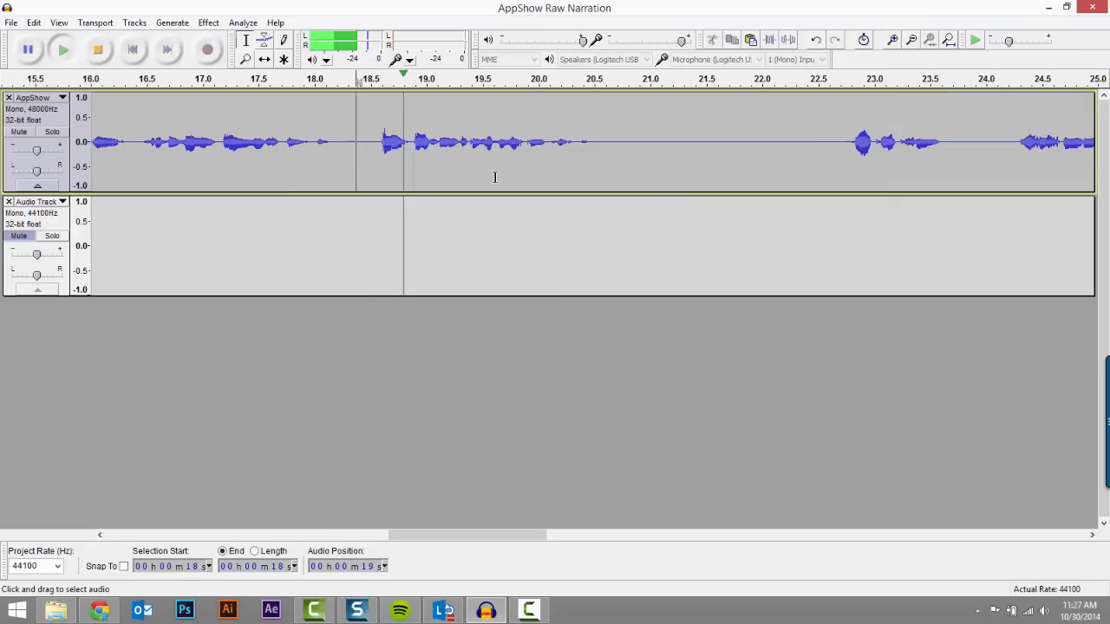
{"action": "key", "text": "space"}
{"action": "left_click", "coordinate": [388, 148]}
{"action": "key", "text": "space"}
{"action": "key", "text": "space"}
{"action": "left_click", "coordinate": [402, 149]}
{"action": "key", "text": "space"}
{"action": "key", "text": "space"}
- Replay the phrase that begins at about 18.6 seconds, starting just before its first word
{"action": "left_click_drag", "start_coordinate": [449, 536], "coordinate": [506, 538]}
{"action": "left_click", "coordinate": [452, 146]}
{"action": "key", "text": "space"}
{"action": "key", "text": "space"}
{"action": "left_click", "coordinate": [296, 167]}
{"action": "key", "text": "space"}
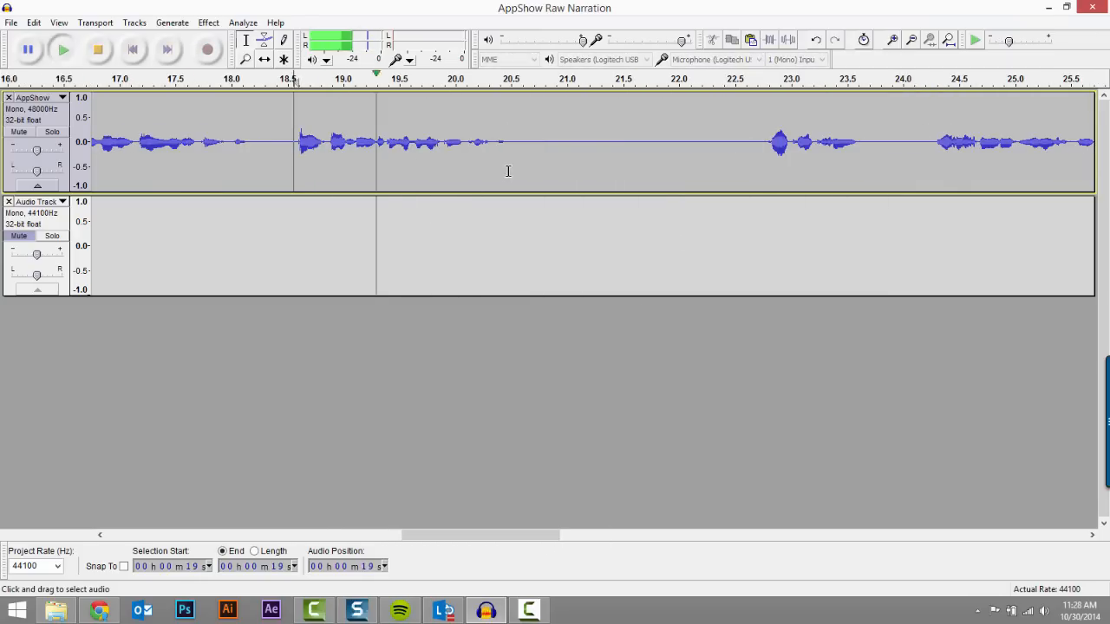
{"action": "key", "text": "space"}
- Examine the waveform around 18.8 seconds up close, playing it from about 18.5 and 18.4 seconds to pinpoint the sound between words
{"action": "left_click", "coordinate": [317, 161]}
{"action": "left_click", "coordinate": [892, 40]}
{"action": "left_click", "coordinate": [893, 40]}
{"action": "left_click", "coordinate": [470, 147]}
{"action": "key", "text": "space"}
{"action": "key", "text": "space"}
{"action": "left_click", "coordinate": [461, 143]}
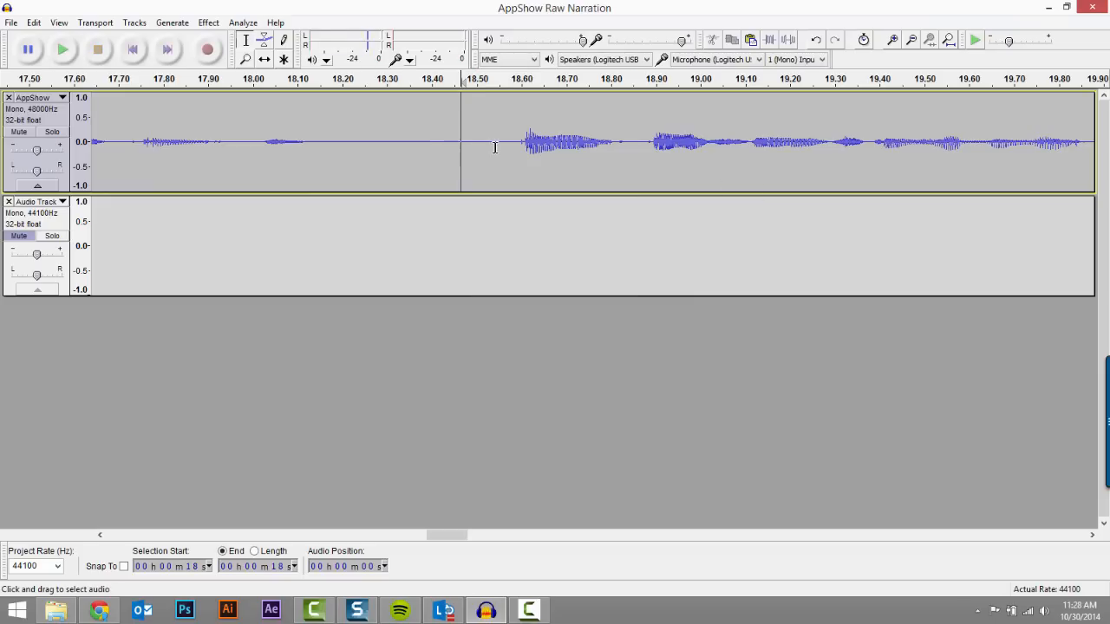
{"action": "left_click", "coordinate": [487, 178]}
{"action": "left_click", "coordinate": [462, 141]}
{"action": "key", "text": "space"}
{"action": "key", "text": "space"}
{"action": "left_click", "coordinate": [424, 141]}
{"action": "key", "text": "space"}
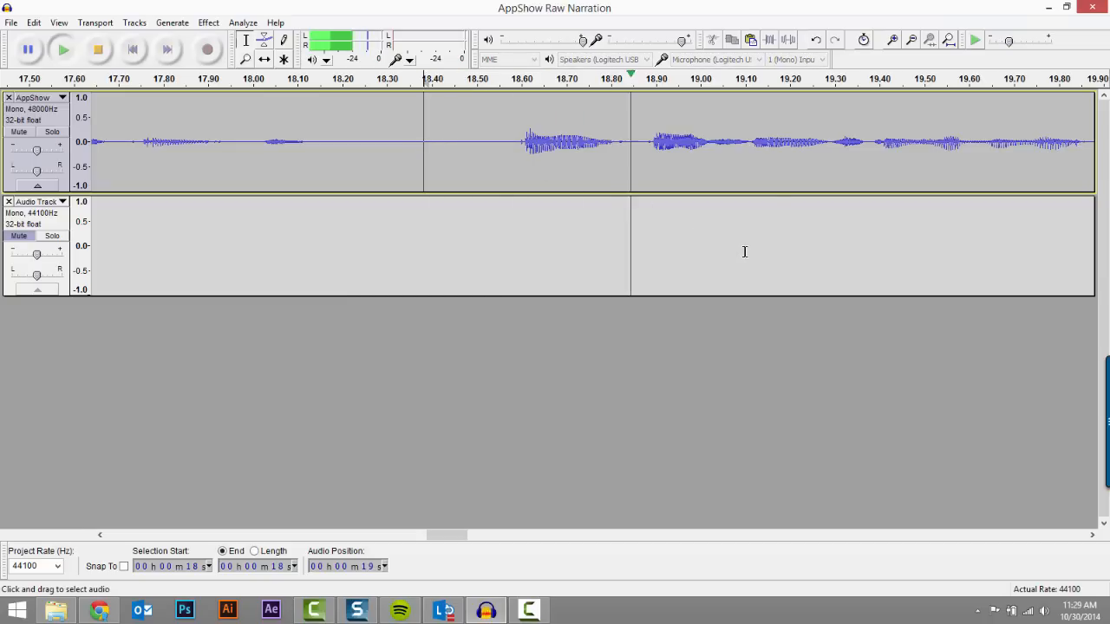
{"action": "key", "text": "space"}
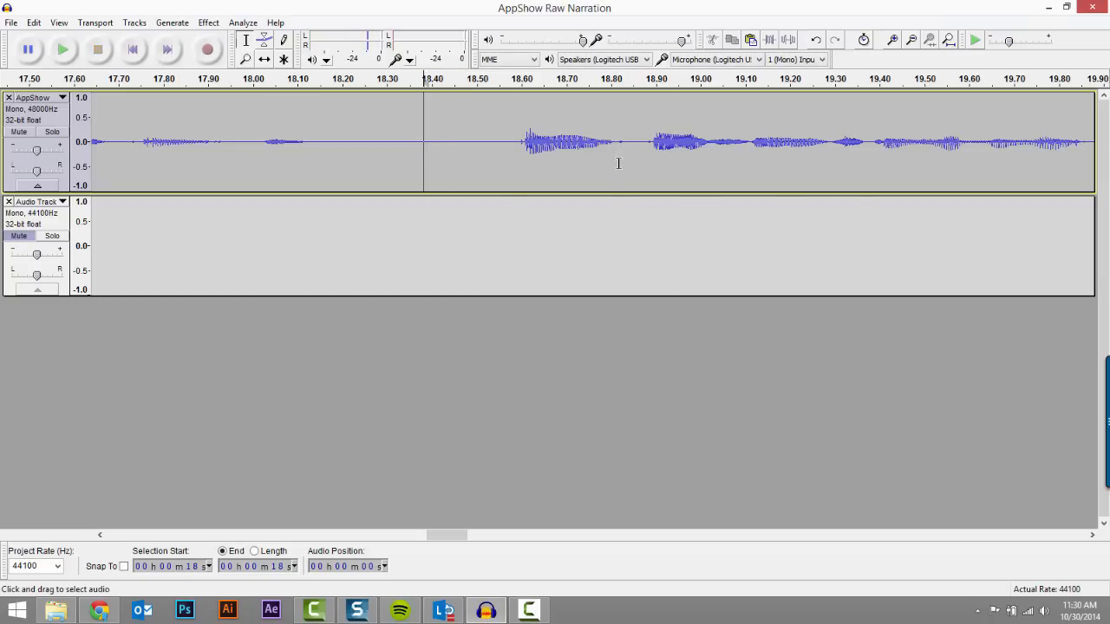
- Amplify the small sound between words at about 18.81 to 18.85 seconds by -1.9 dB
{"action": "left_click", "coordinate": [615, 142]}
{"action": "left_click_drag", "start_coordinate": [616, 143], "coordinate": [634, 143]}
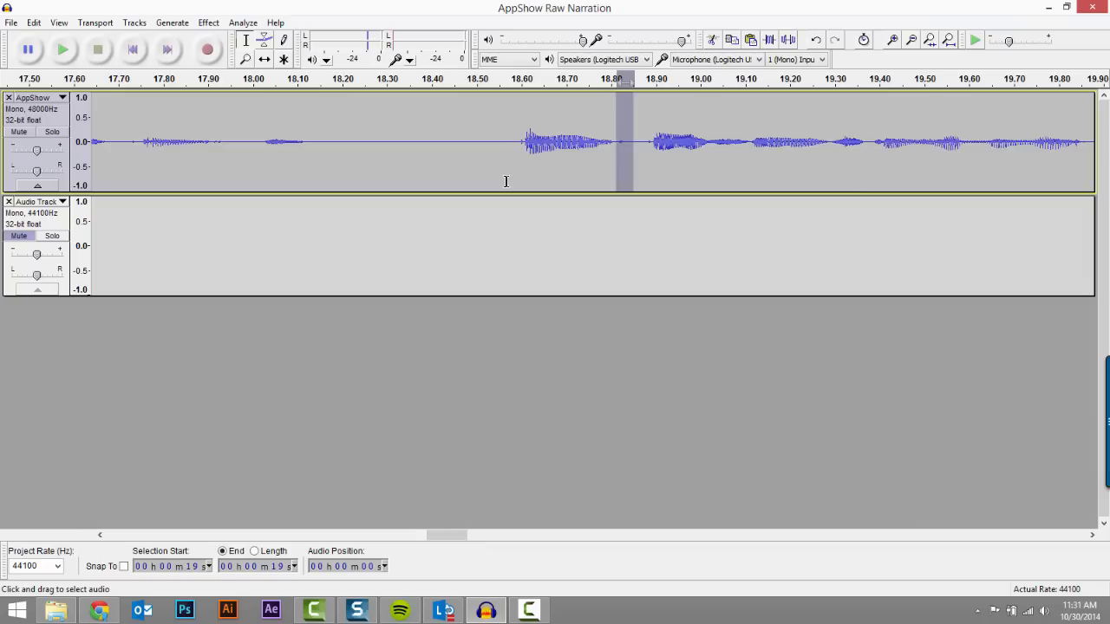
{"action": "left_click", "coordinate": [208, 23]}
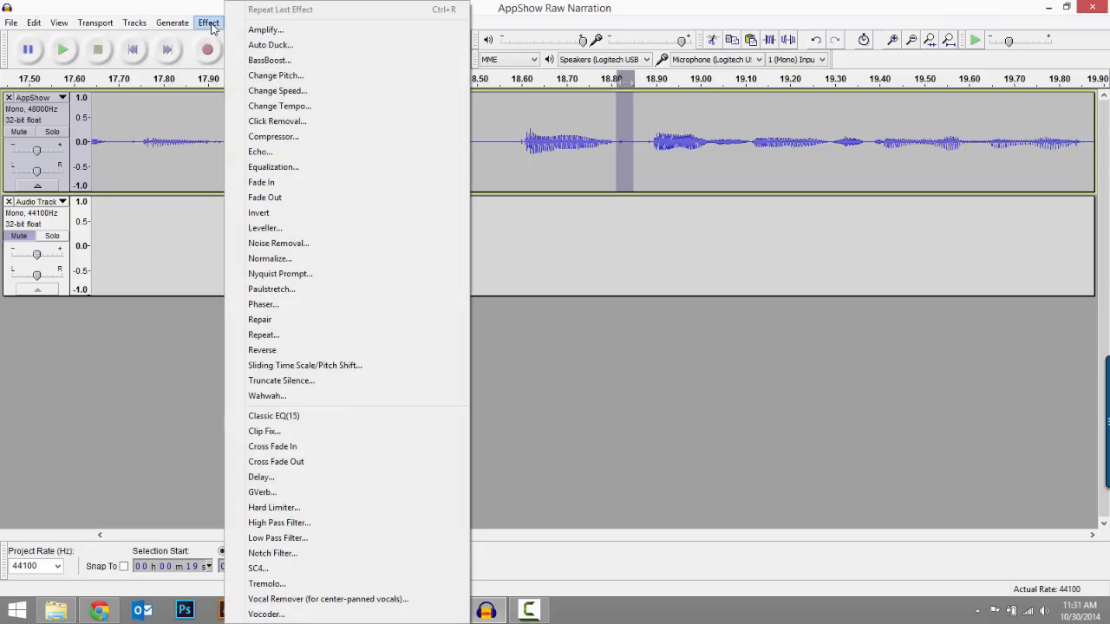
{"action": "left_click", "coordinate": [311, 31]}
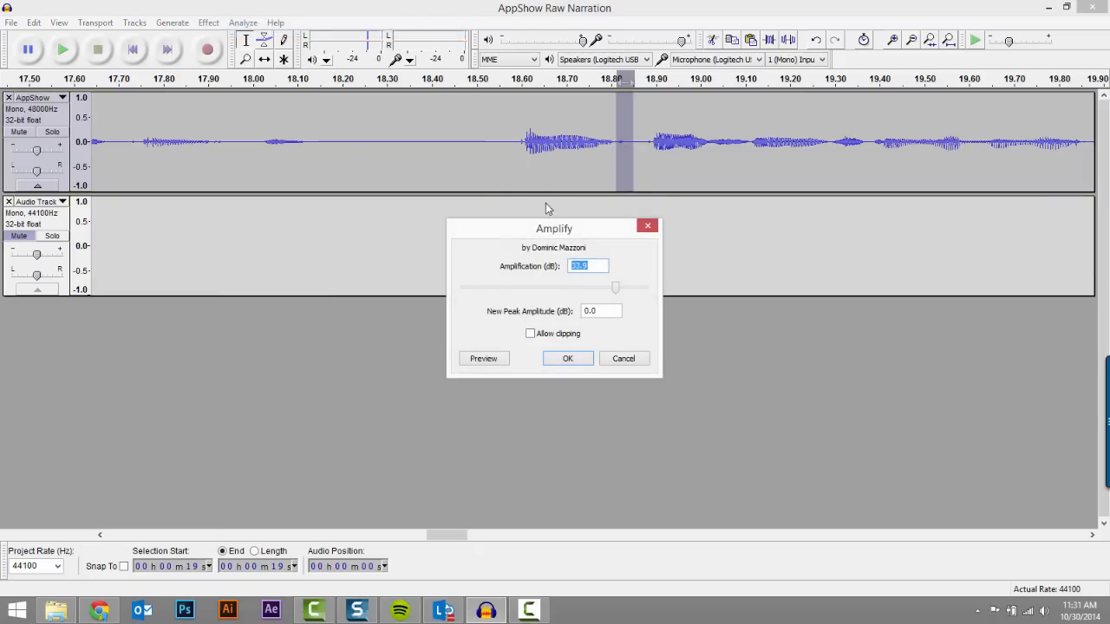
{"action": "left_click_drag", "start_coordinate": [615, 288], "coordinate": [553, 286]}
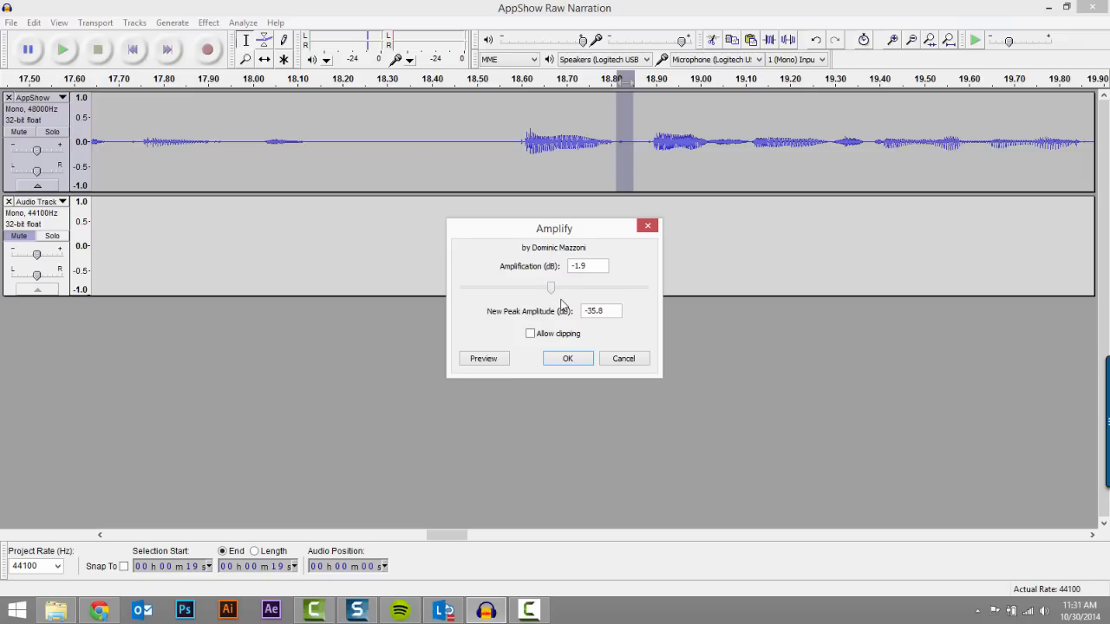
{"action": "left_click", "coordinate": [575, 361]}
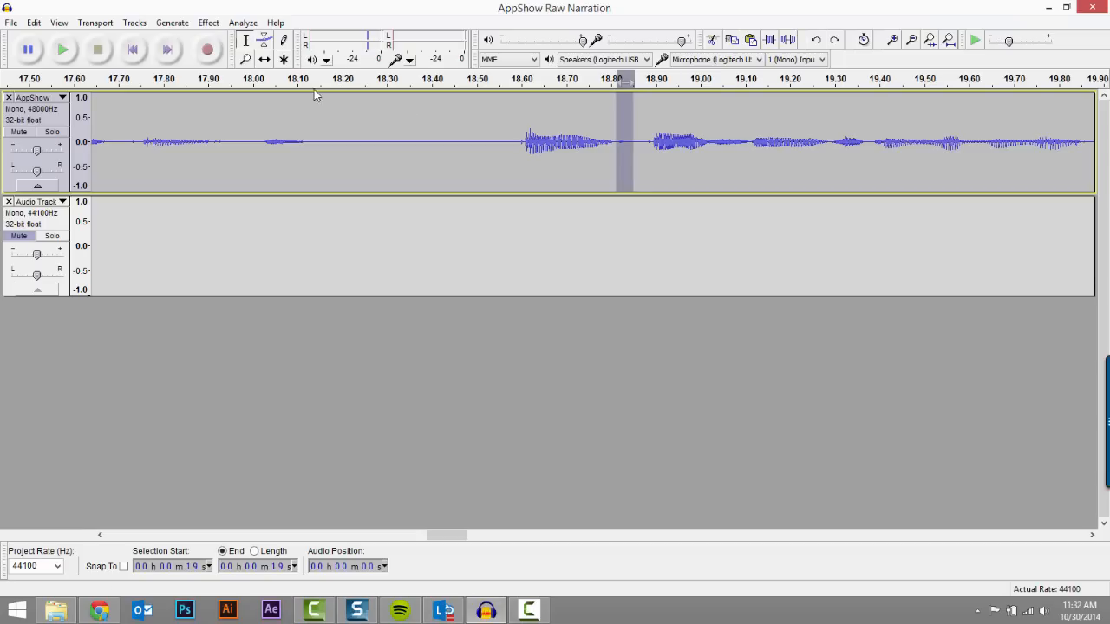
- Repeat the amplification on the sound at about 18.81 to 18.84 seconds and play it from about 18.5 seconds
{"action": "left_click", "coordinate": [209, 24]}
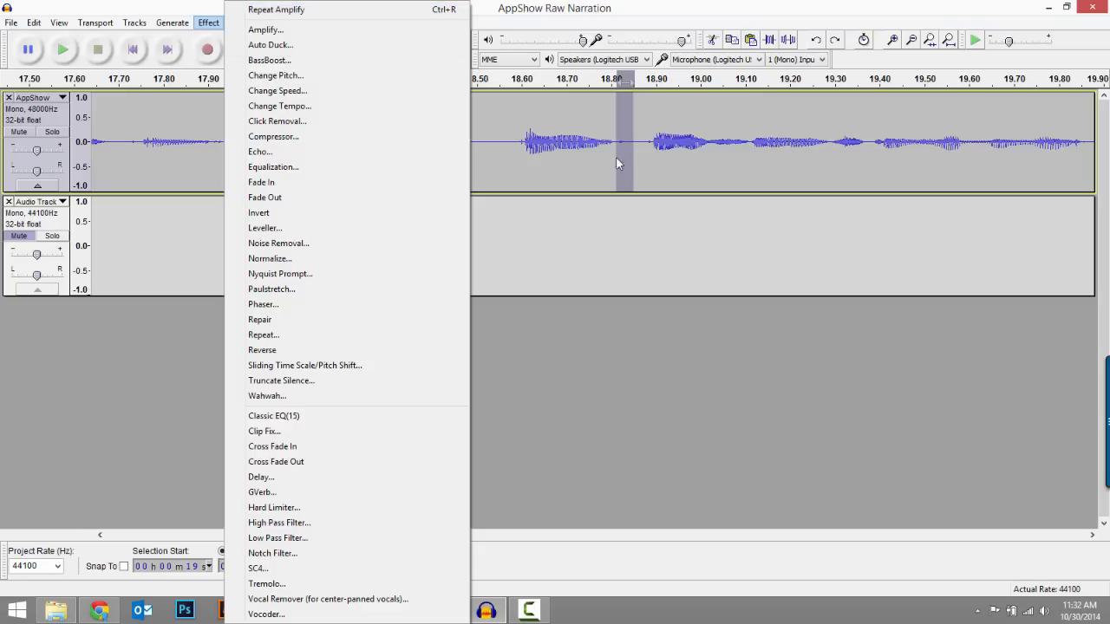
{"action": "left_click", "coordinate": [605, 183]}
{"action": "left_click_drag", "start_coordinate": [631, 143], "coordinate": [615, 149]}
{"action": "key", "text": "ctrl+r"}
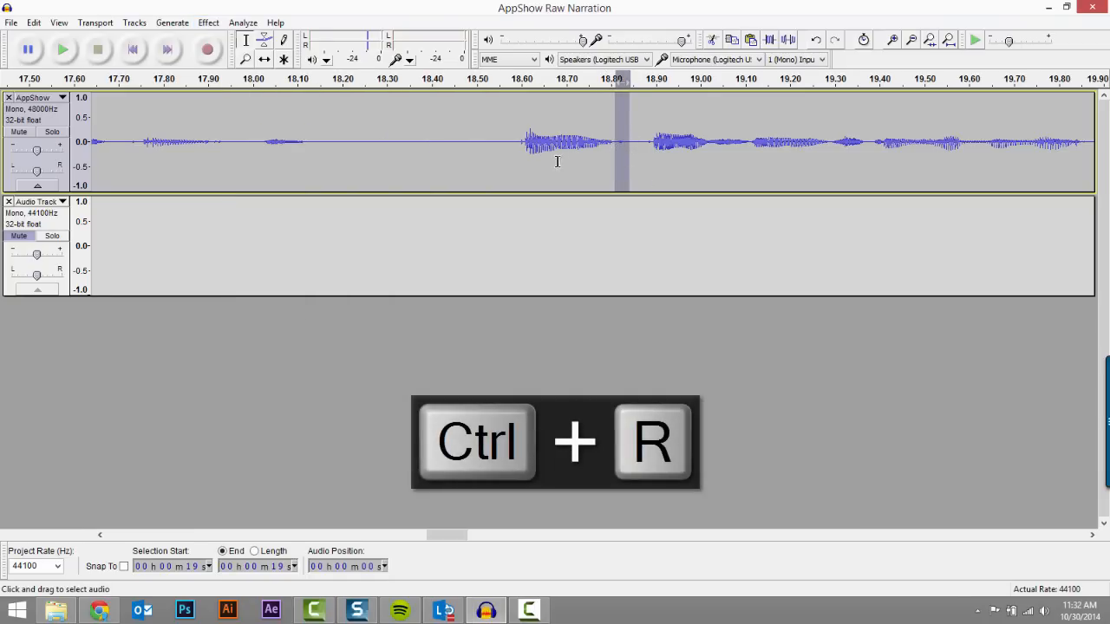
{"action": "left_click", "coordinate": [492, 147]}
{"action": "key", "text": "space"}
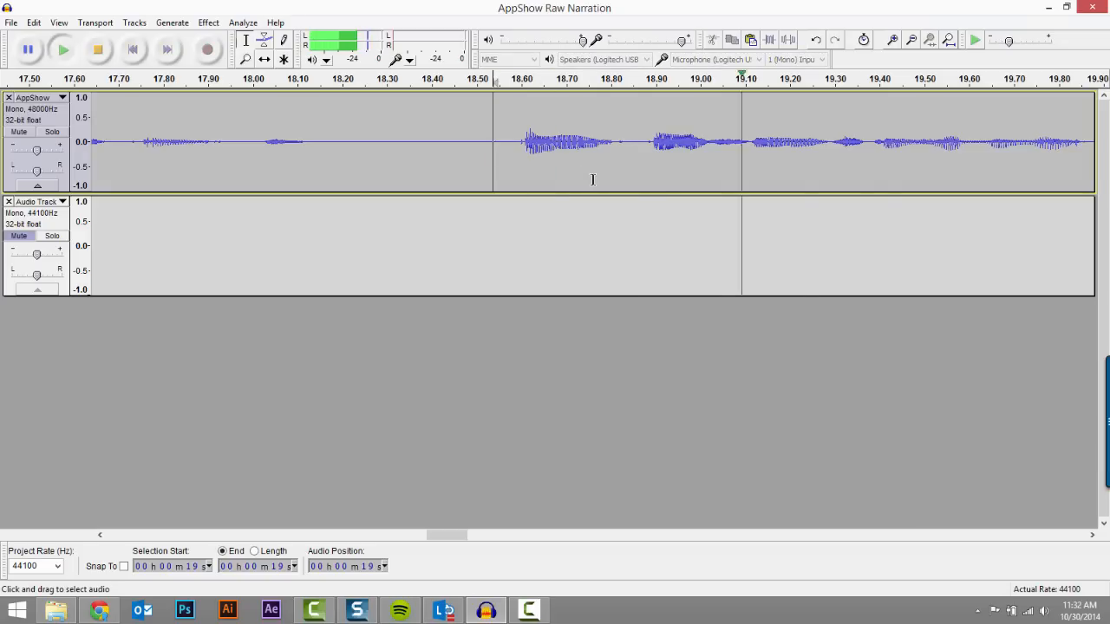
{"action": "key", "text": "space"}
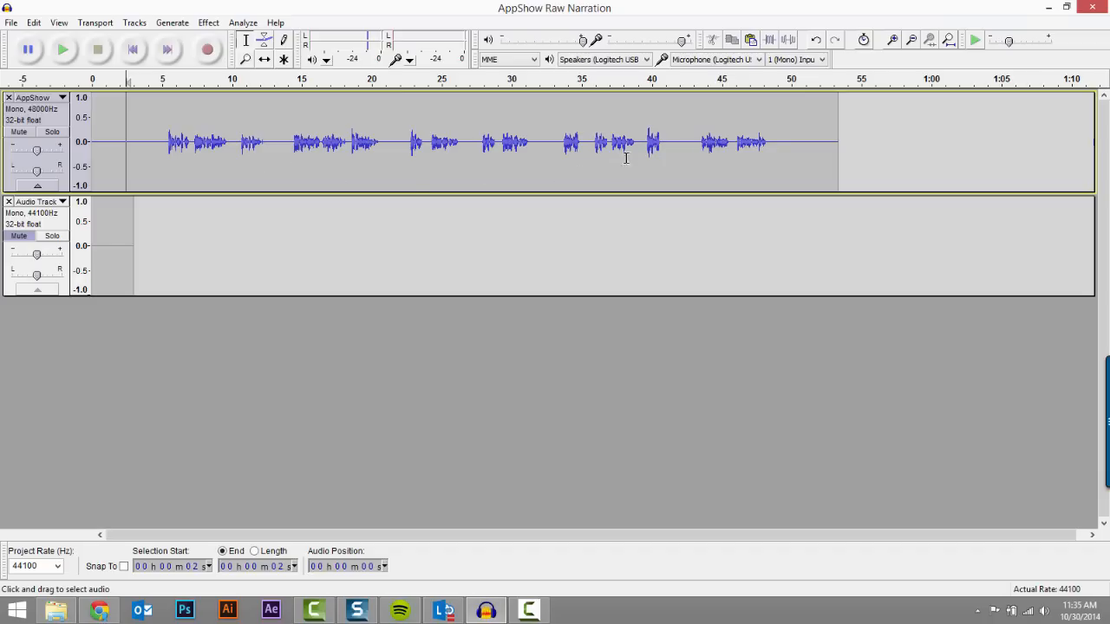
- Amplify the loud peak opening the phrase at about 39.7 to 39.8 seconds by -1.2 dB
{"action": "left_click_drag", "start_coordinate": [646, 146], "coordinate": [651, 142]}
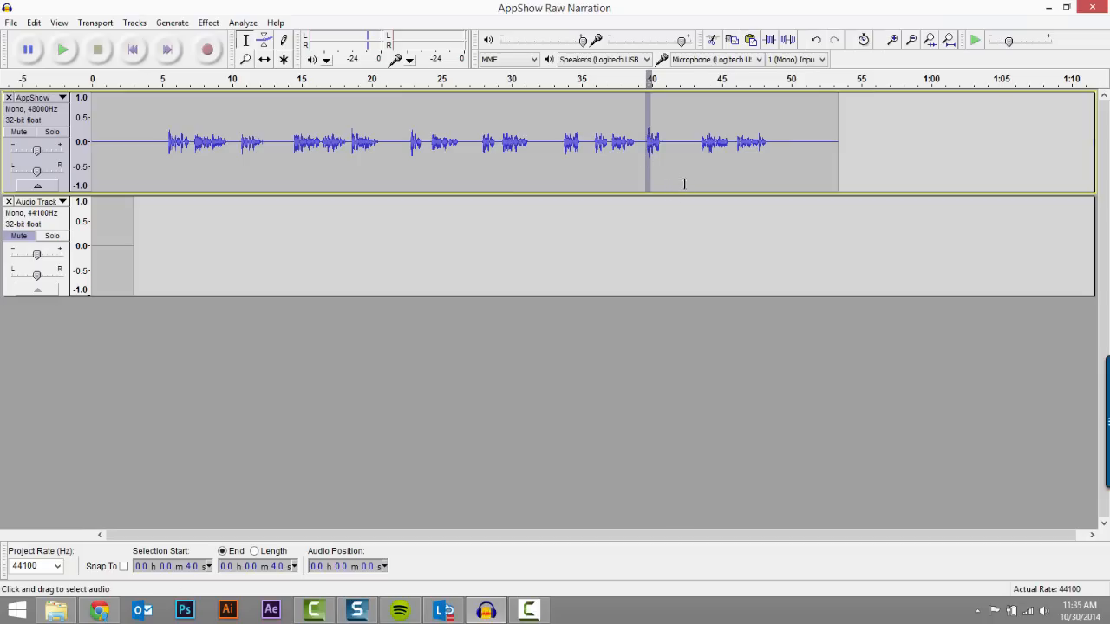
{"action": "left_click", "coordinate": [679, 149]}
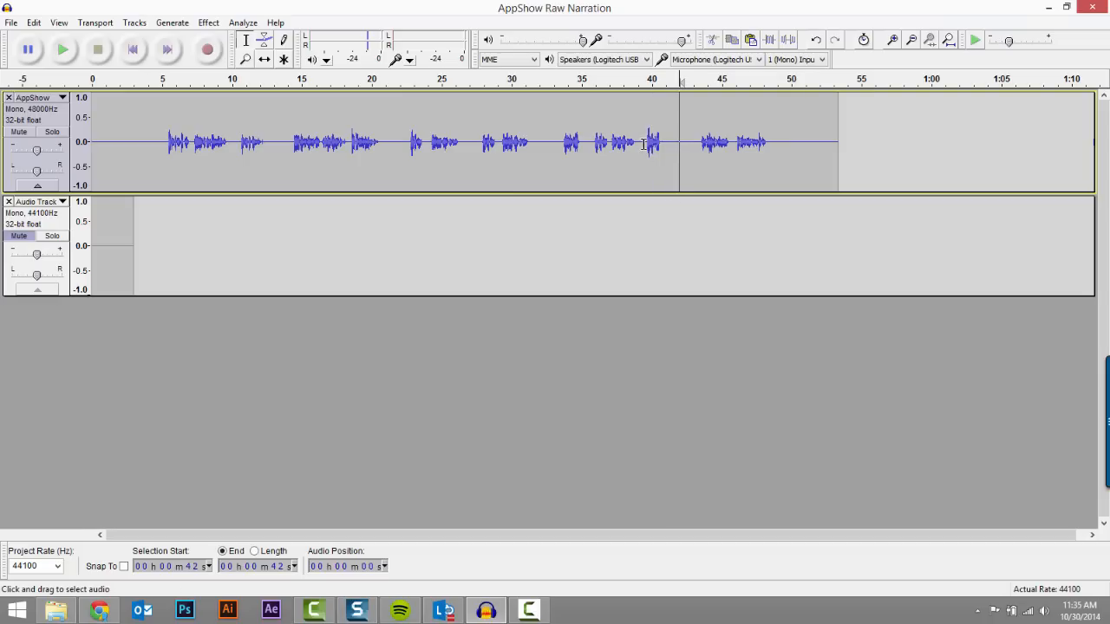
{"action": "left_click", "coordinate": [644, 144]}
{"action": "left_click", "coordinate": [890, 40]}
{"action": "left_click", "coordinate": [891, 41]}
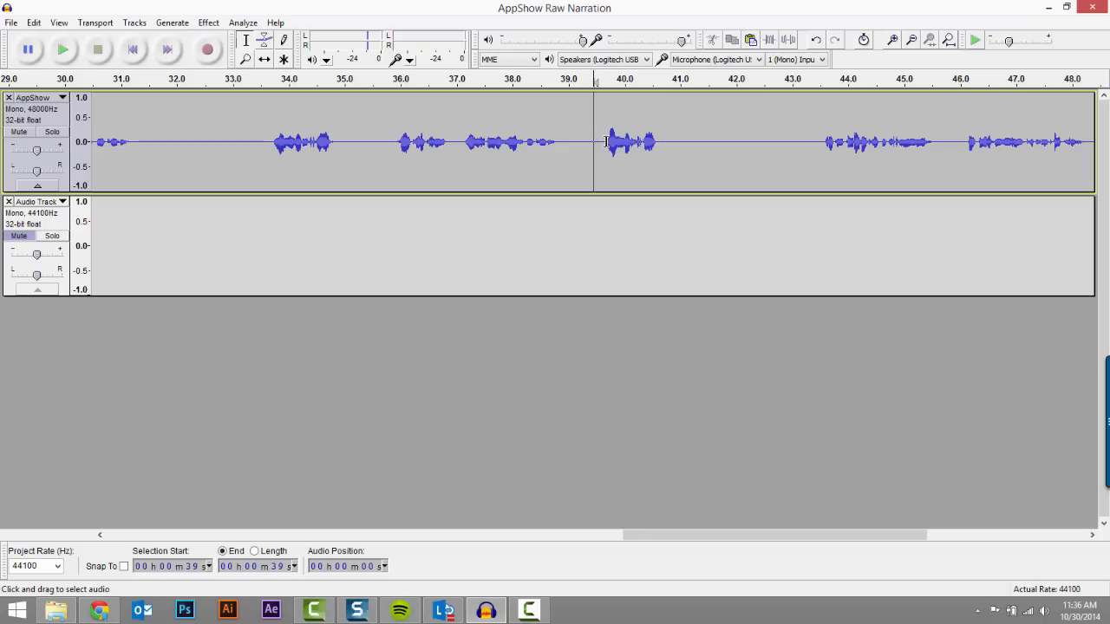
{"action": "left_click_drag", "start_coordinate": [606, 141], "coordinate": [615, 138]}
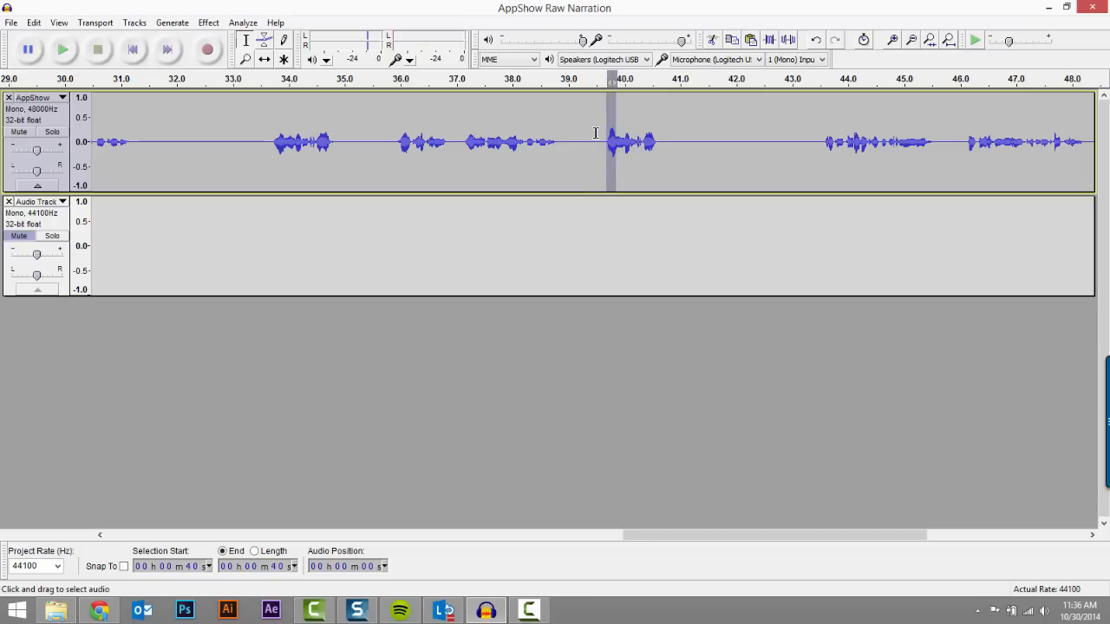
{"action": "left_click", "coordinate": [210, 23]}
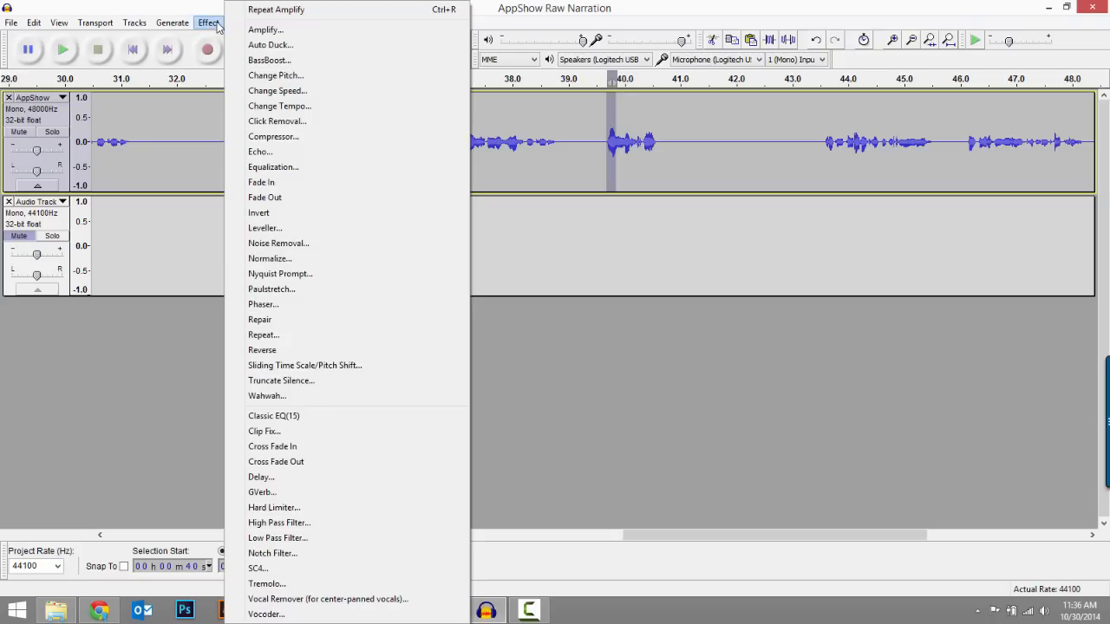
{"action": "left_click", "coordinate": [279, 31]}
{"action": "left_click_drag", "start_coordinate": [572, 287], "coordinate": [552, 292]}
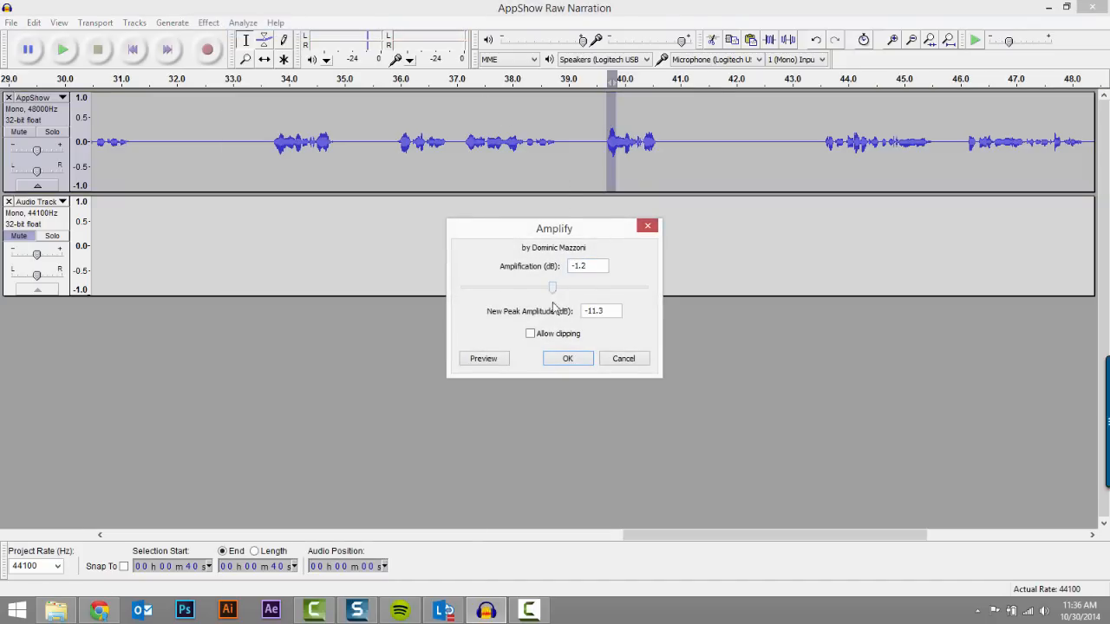
{"action": "left_click", "coordinate": [568, 359]}
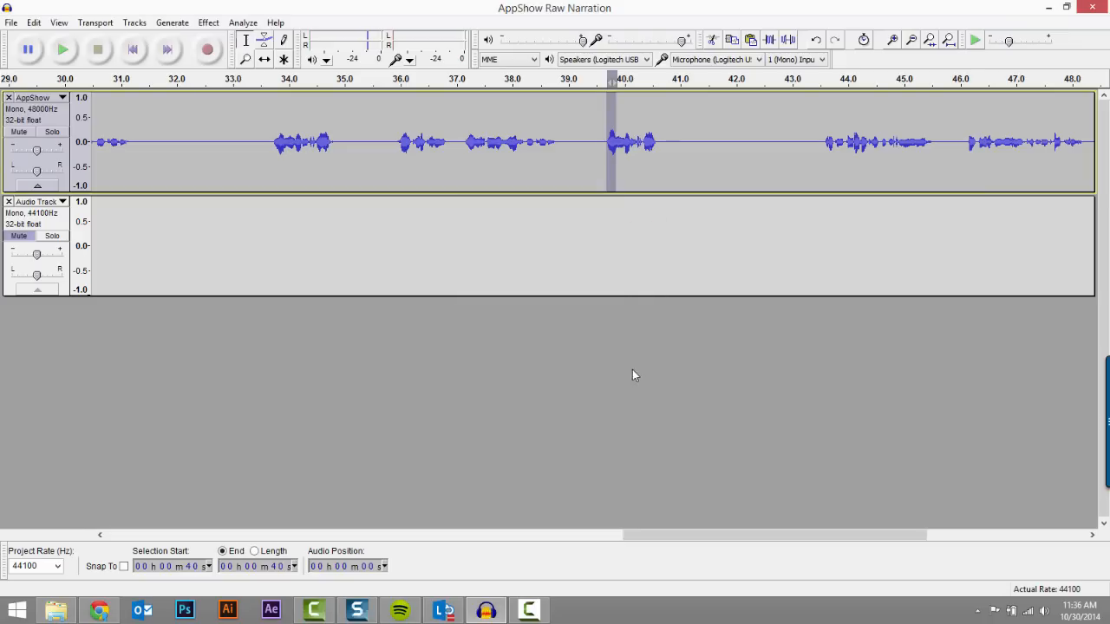
{"action": "left_click", "coordinate": [658, 178]}
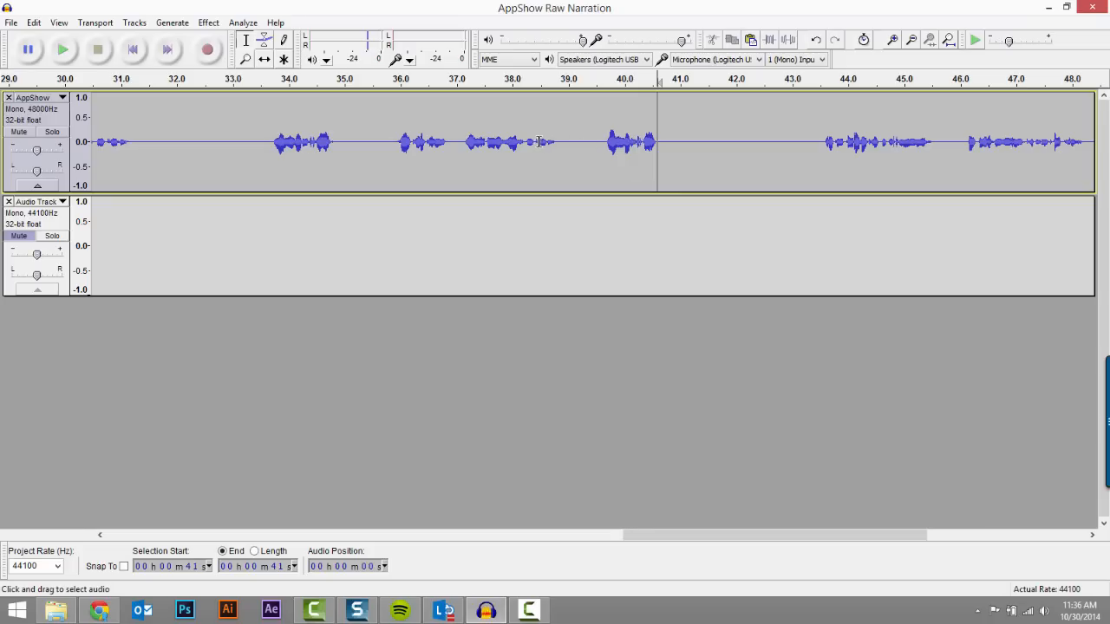
- Amplify the quiet phrase ending at about 38.4 to 38.8 seconds by 2.7 dB and play it from about 37 seconds
{"action": "left_click_drag", "start_coordinate": [535, 142], "coordinate": [556, 144]}
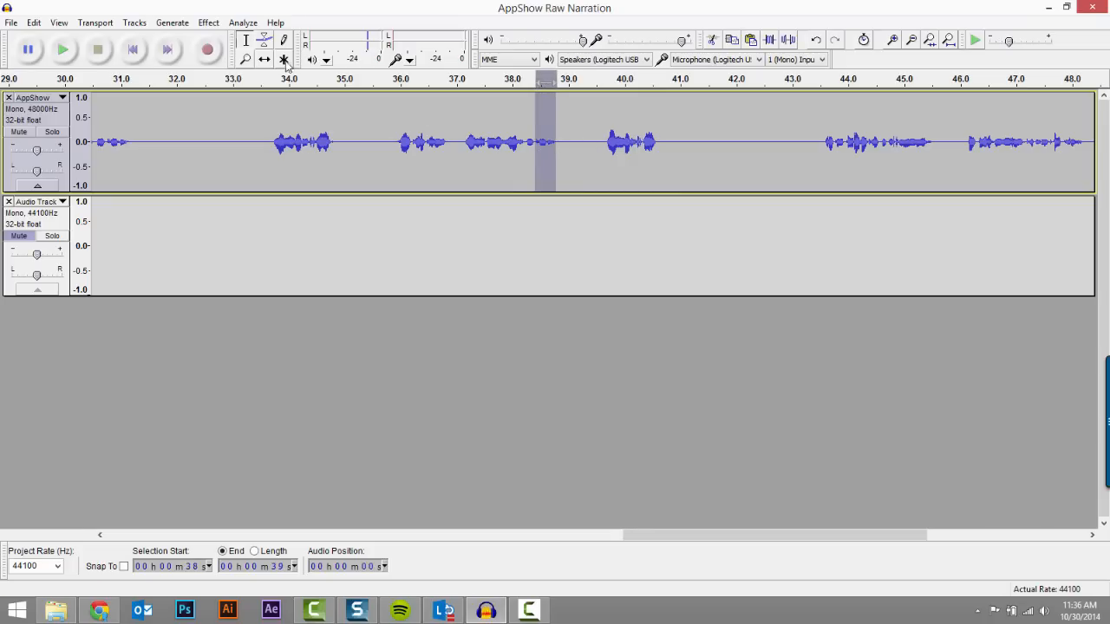
{"action": "left_click", "coordinate": [203, 24]}
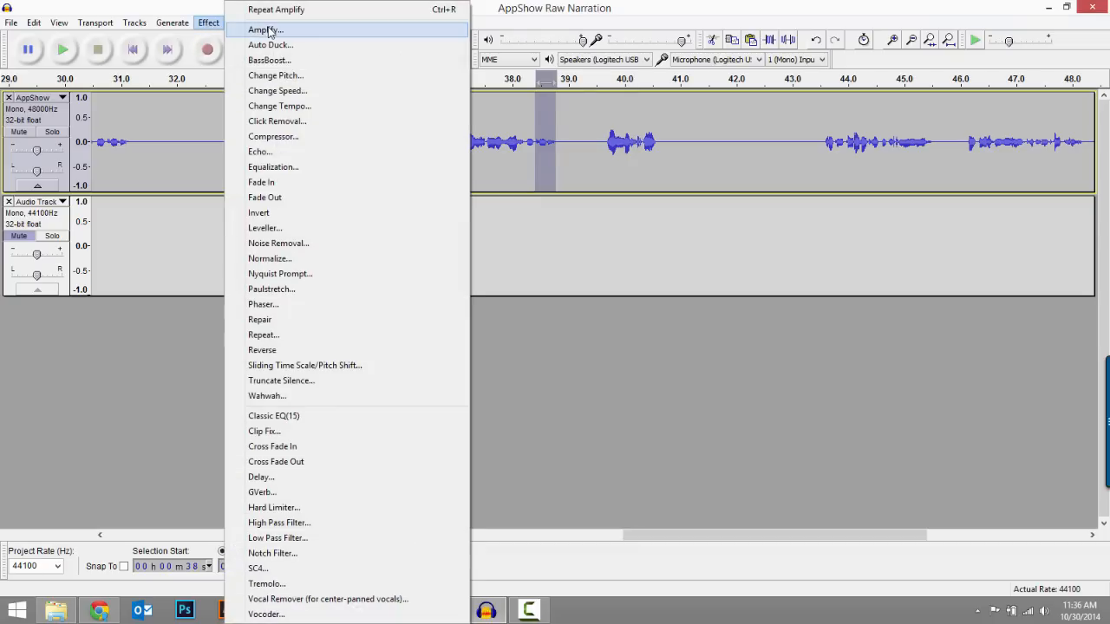
{"action": "left_click", "coordinate": [267, 31]}
{"action": "left_click_drag", "start_coordinate": [601, 290], "coordinate": [559, 295]}
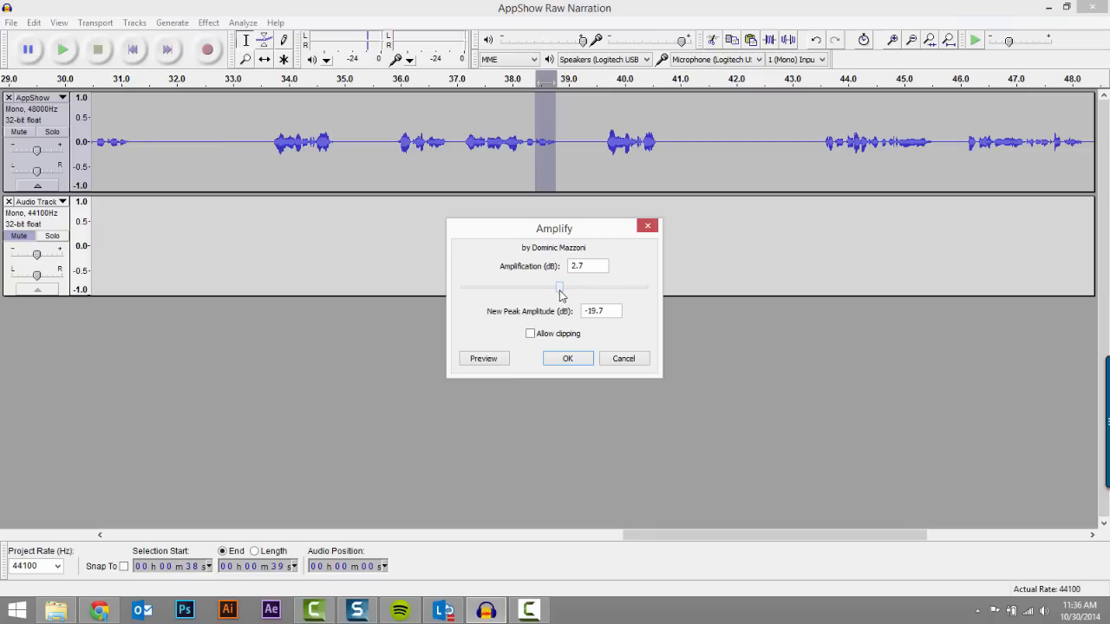
{"action": "left_click", "coordinate": [566, 359]}
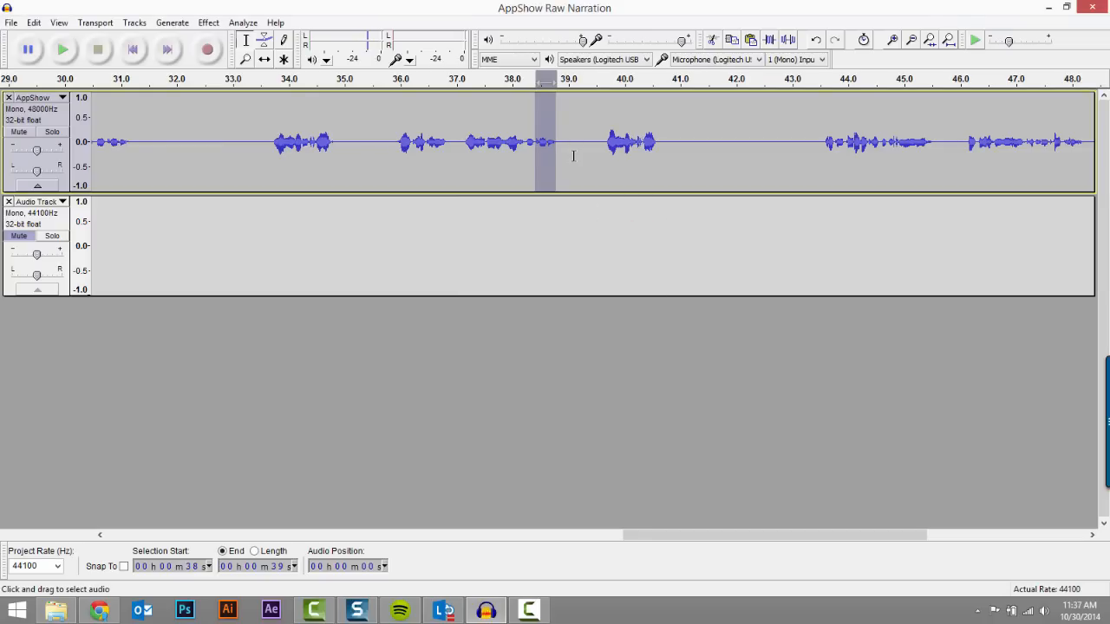
{"action": "left_click", "coordinate": [456, 148]}
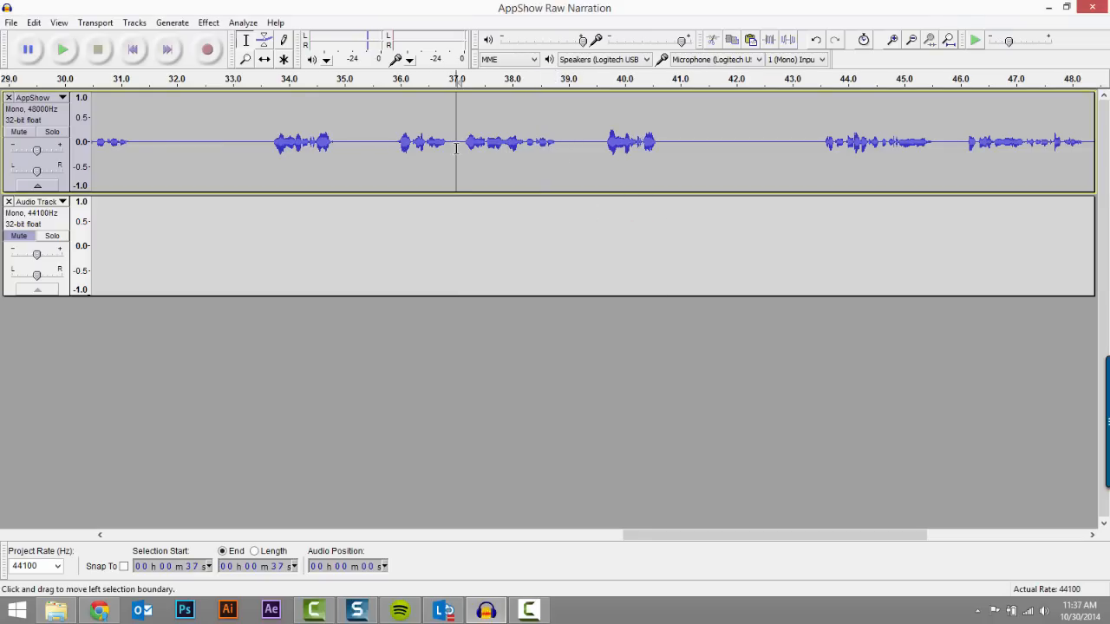
{"action": "key", "text": "space"}
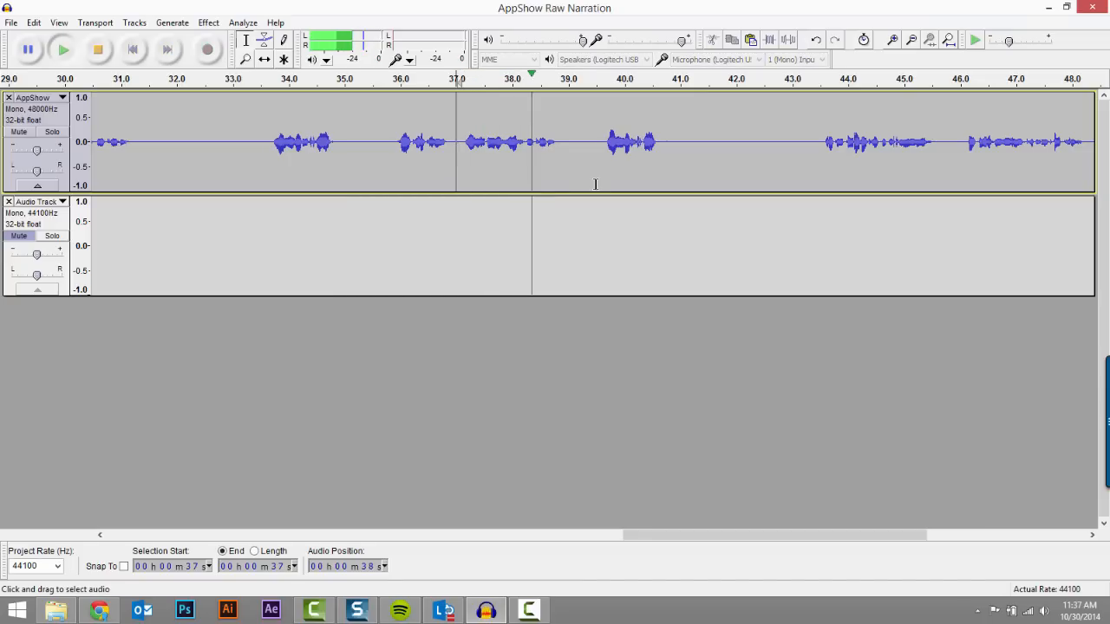
{"action": "key", "text": "space"}
- Repeat the amplification on the phrase ending at about 38.4 to 38.8 seconds and replay it from about 37.1 seconds
{"action": "left_click_drag", "start_coordinate": [556, 144], "coordinate": [535, 146]}
{"action": "key", "text": "ctrl+r"}
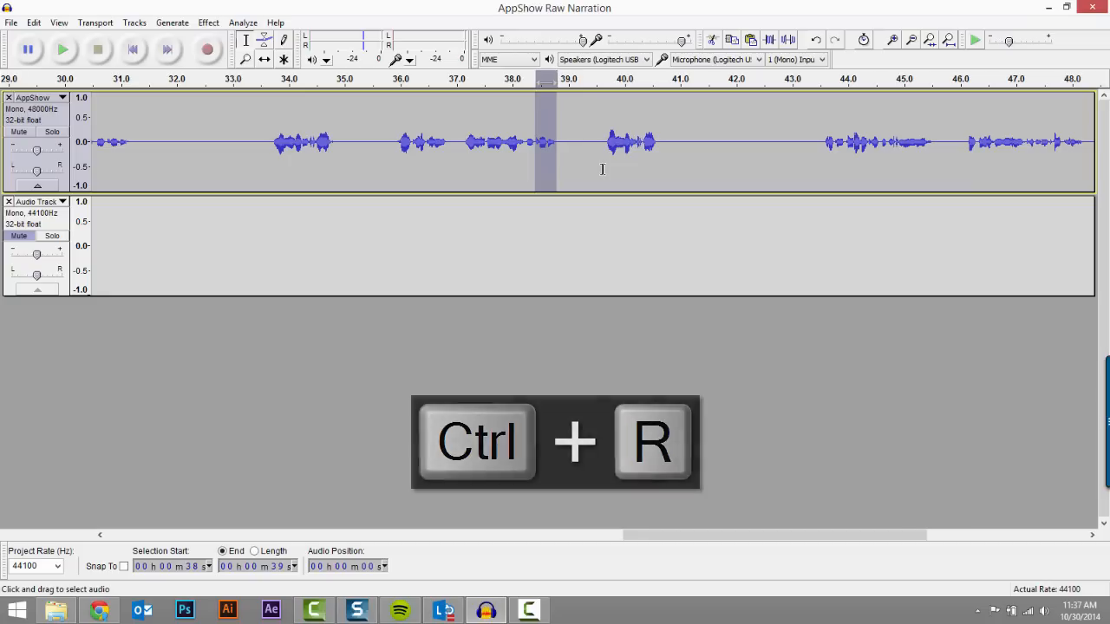
{"action": "left_click", "coordinate": [462, 147]}
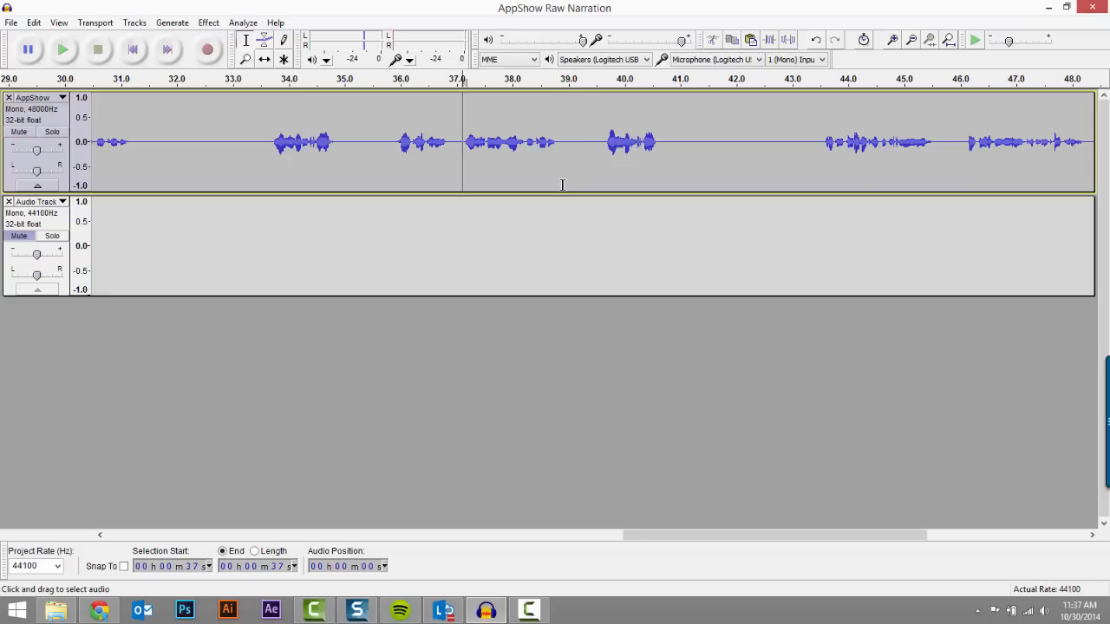
{"action": "key", "text": "space"}
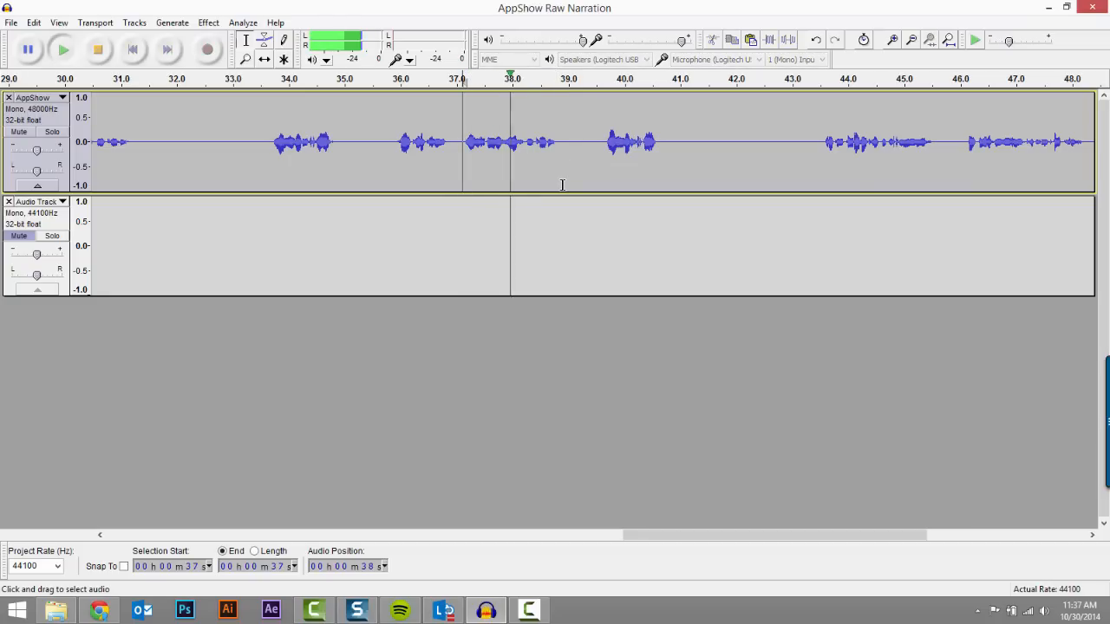
{"action": "key", "text": "space"}
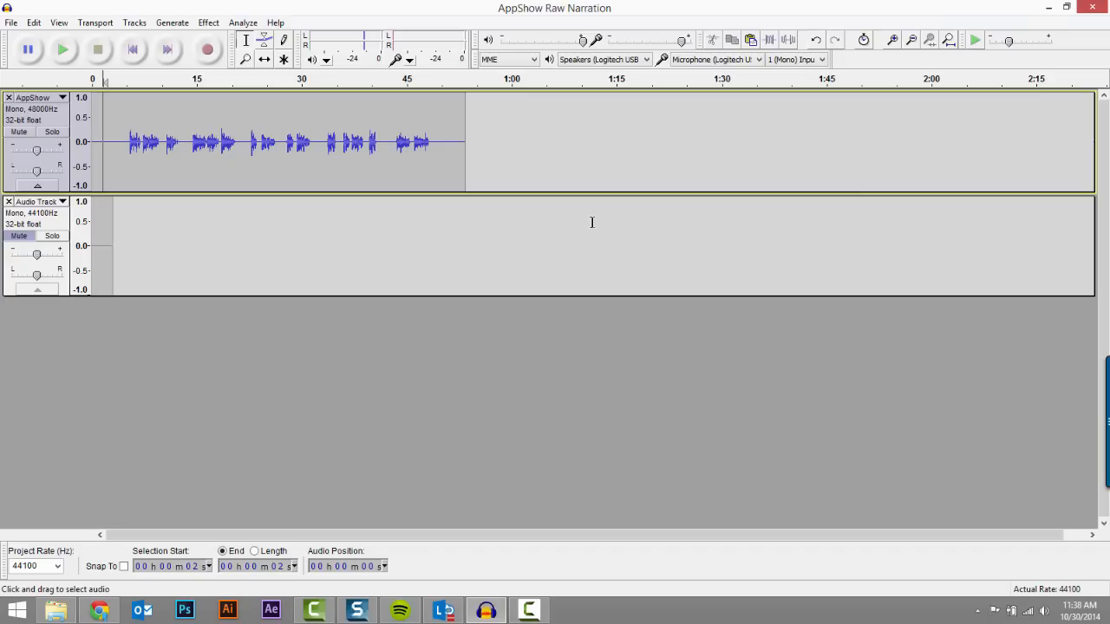
- Capture a noise profile for Noise Removal from the silent stretch at about 50 to 53 seconds of the AppShow track
{"action": "left_click", "coordinate": [492, 150]}
{"action": "left_click_drag", "start_coordinate": [461, 146], "coordinate": [441, 146]}
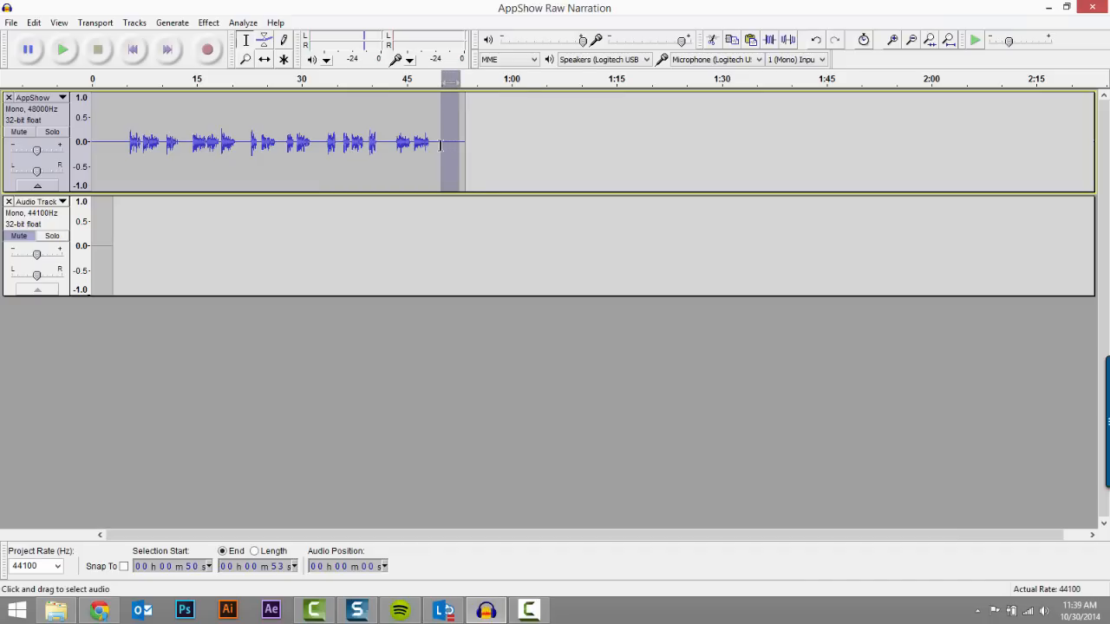
{"action": "left_click", "coordinate": [217, 23]}
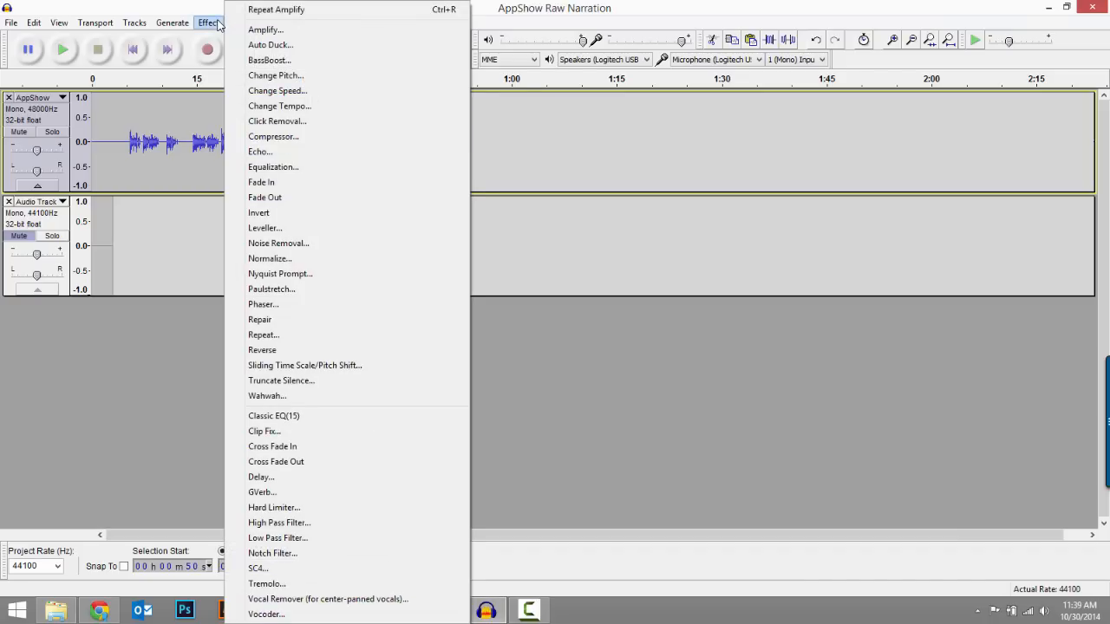
{"action": "left_click", "coordinate": [316, 245]}
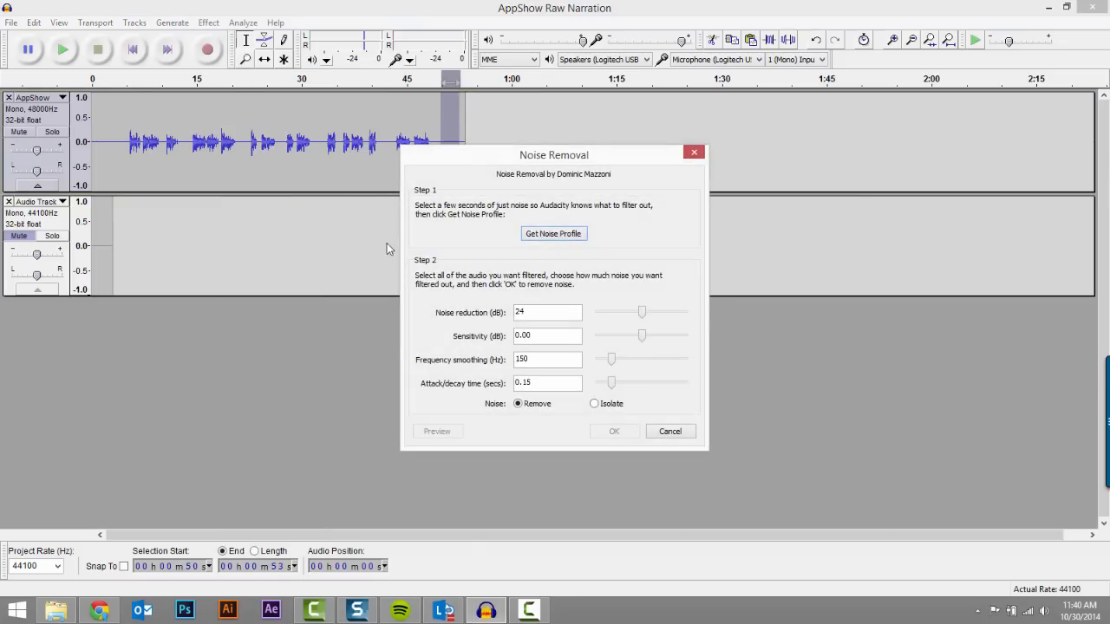
{"action": "left_click", "coordinate": [555, 234]}
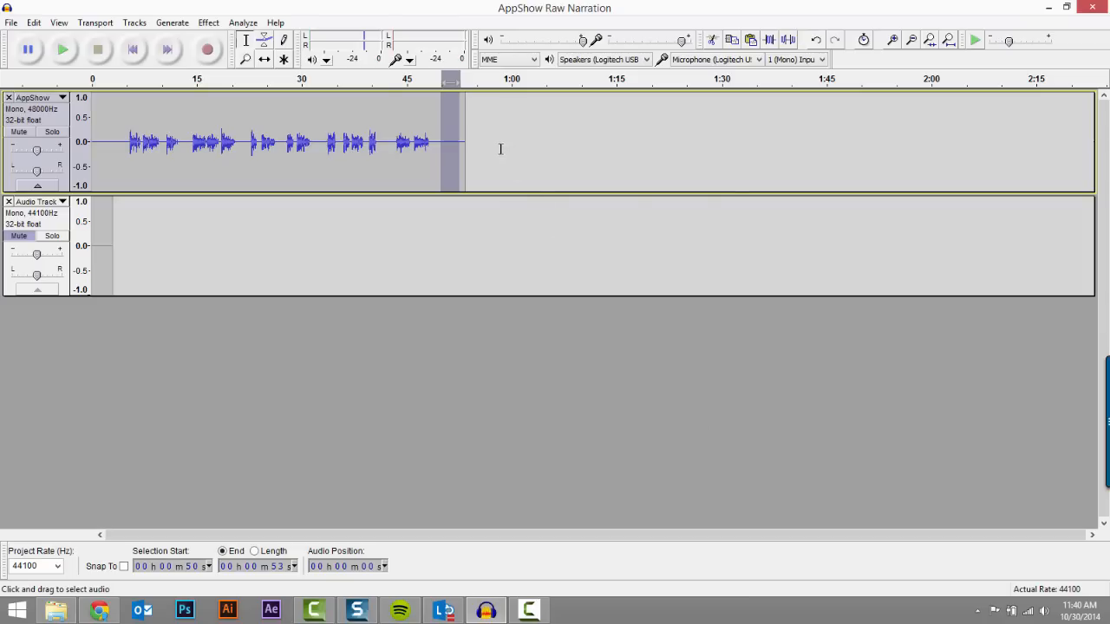
- Apply Noise Removal to the entire AppShow track with 24 dB reduction, 0.00 dB sensitivity, 150 Hz smoothing and 0.15 s attack/decay
{"action": "left_click_drag", "start_coordinate": [500, 149], "coordinate": [85, 131]}
{"action": "left_click", "coordinate": [208, 23]}
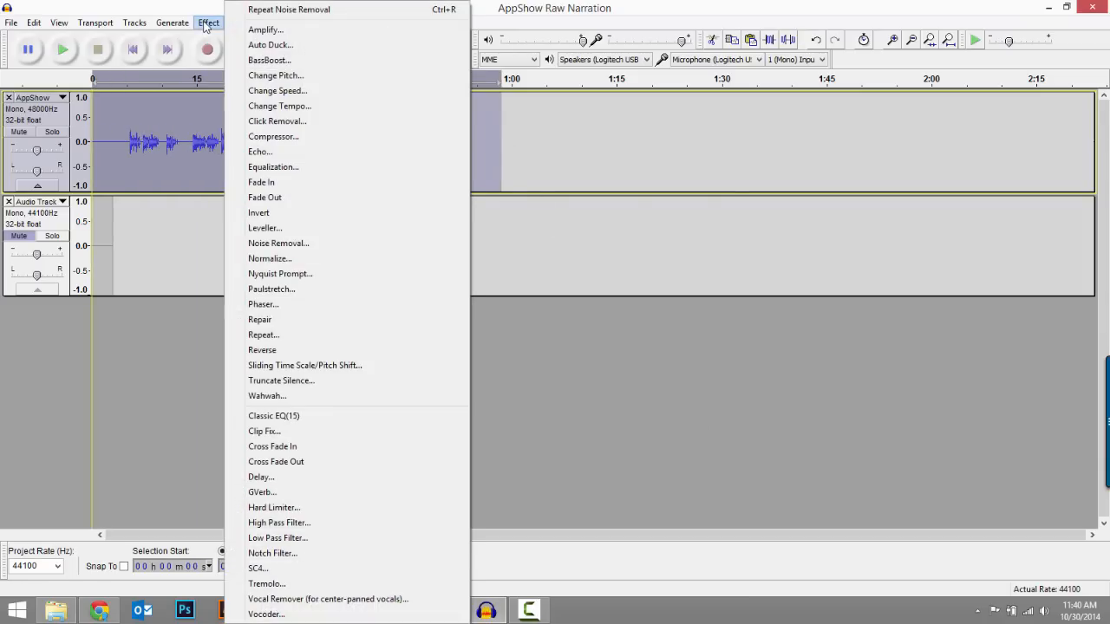
{"action": "left_click", "coordinate": [329, 246]}
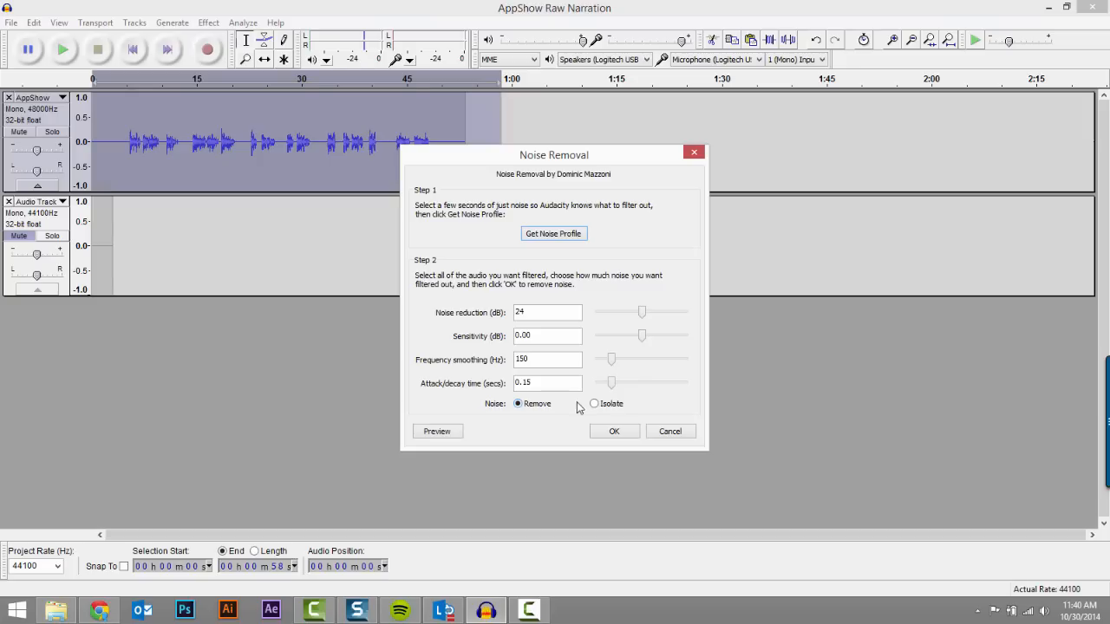
{"action": "left_click", "coordinate": [603, 431]}
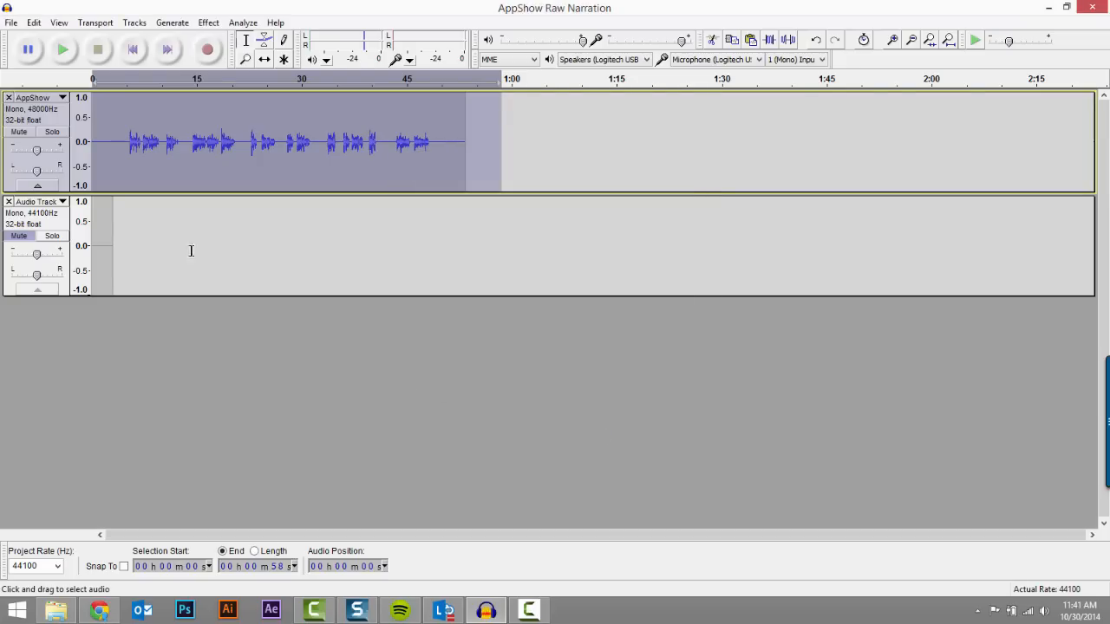
- Play the narration from about 2 seconds to check the noise removal, and stop playback after the opening phrases
{"action": "left_click", "coordinate": [107, 144]}
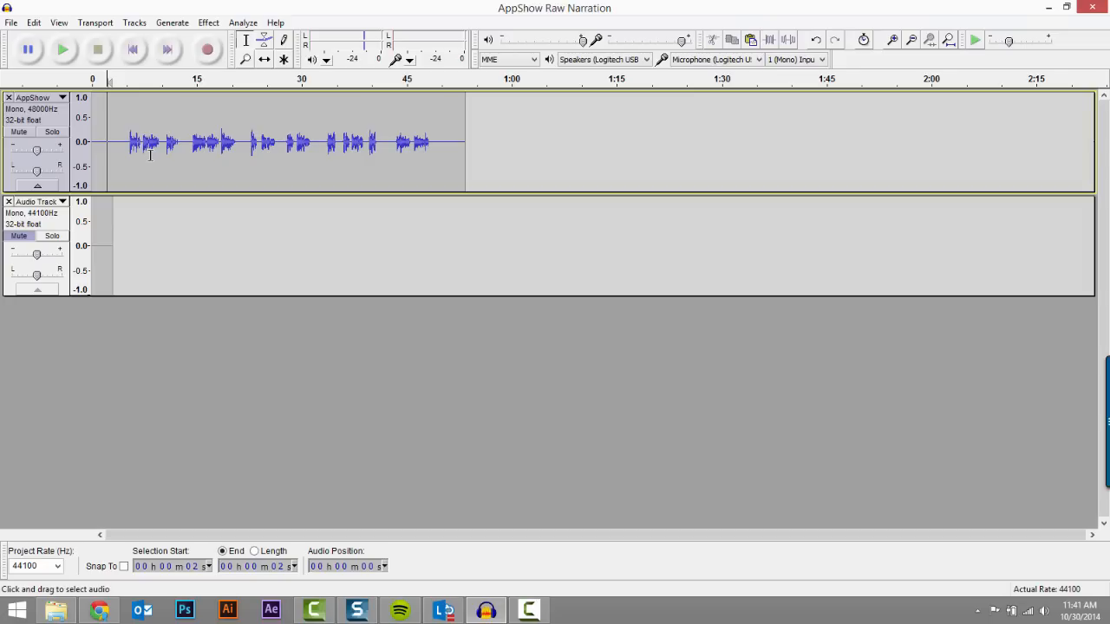
{"action": "key", "text": "space"}
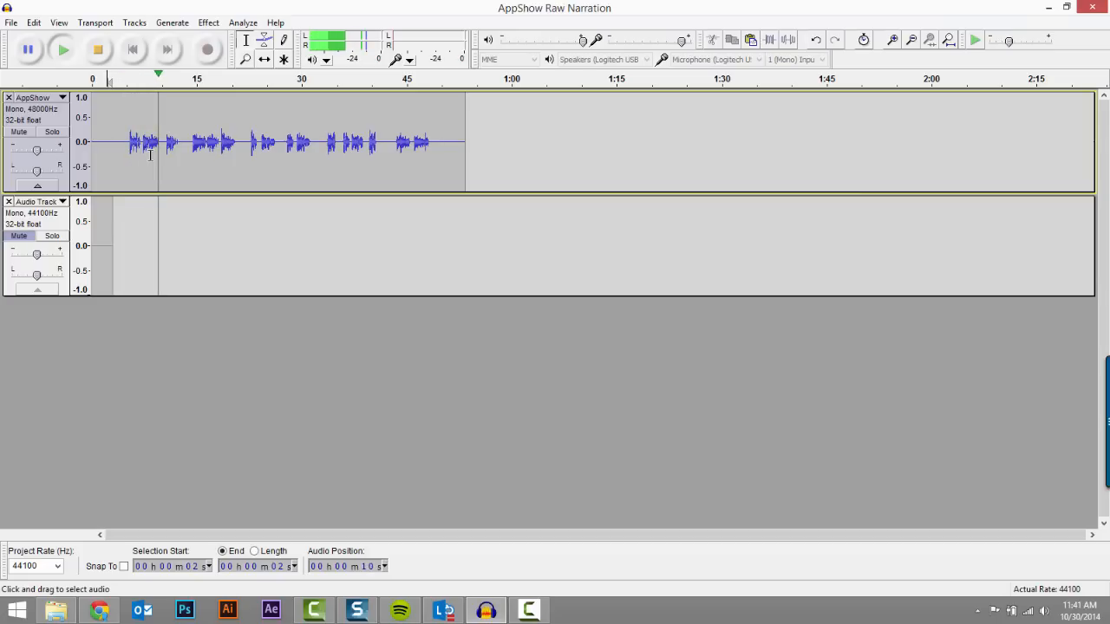
{"action": "key", "text": "space"}
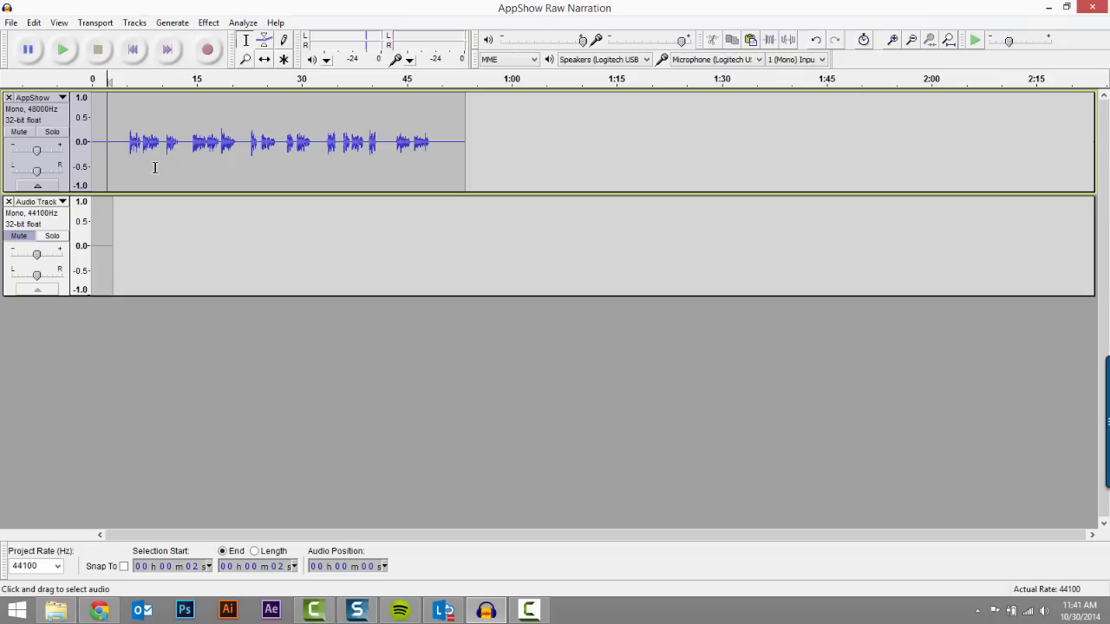
- Start exporting the narration to the Desktop as a 16-bit PCM WAV, replacing "Raw" in the file name with a hyphen
{"action": "left_click", "coordinate": [13, 24]}
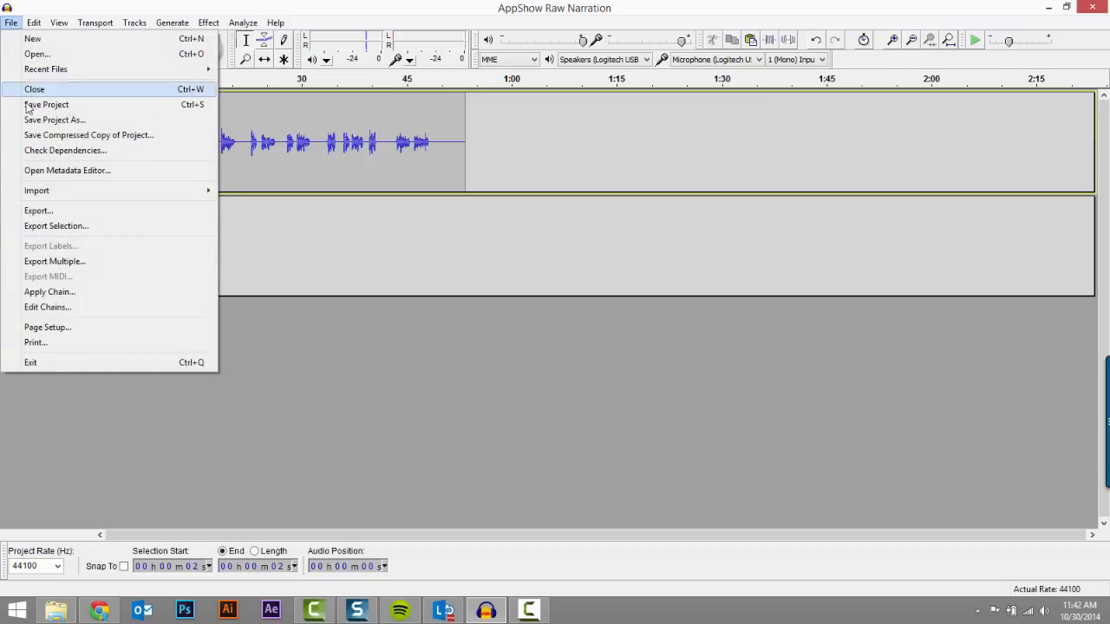
{"action": "left_click", "coordinate": [38, 215]}
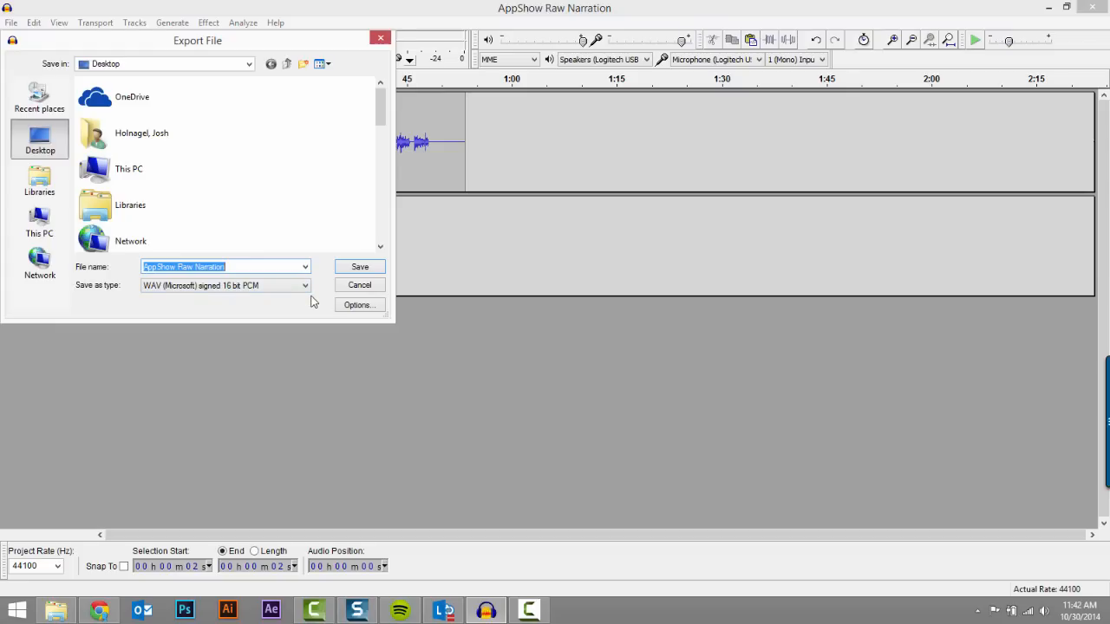
{"action": "left_click", "coordinate": [197, 266]}
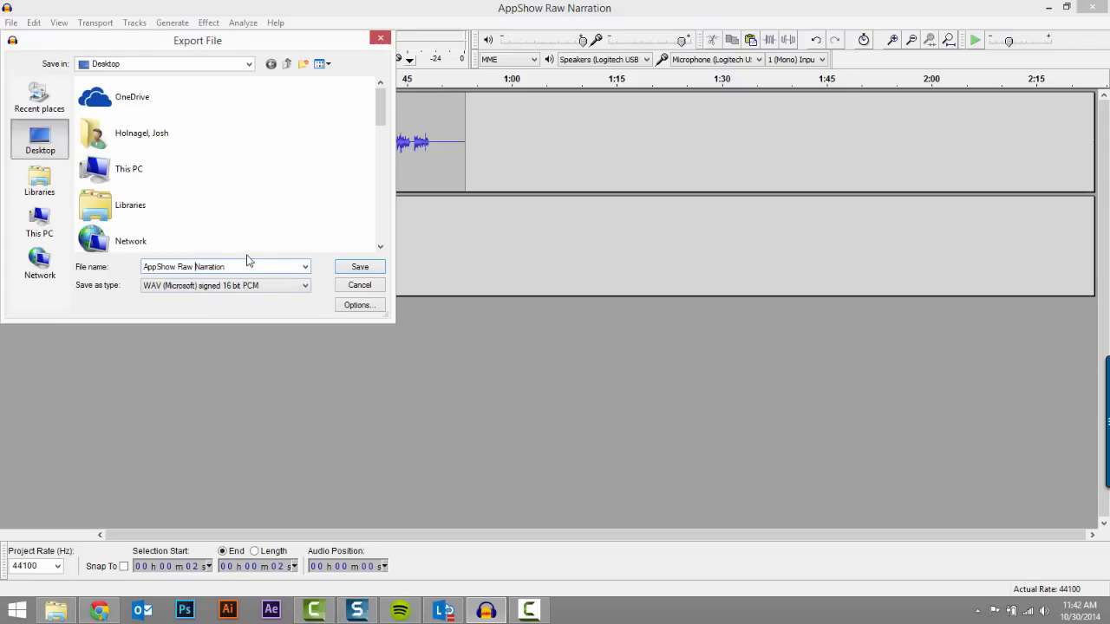
{"action": "key", "text": "BackSpace"}
{"action": "key", "text": "BackSpace"}
{"action": "key", "text": "BackSpace"}
{"action": "key", "text": "BackSpace"}
{"action": "key", "text": "BackSpace"}
{"action": "type", "text": "-"}
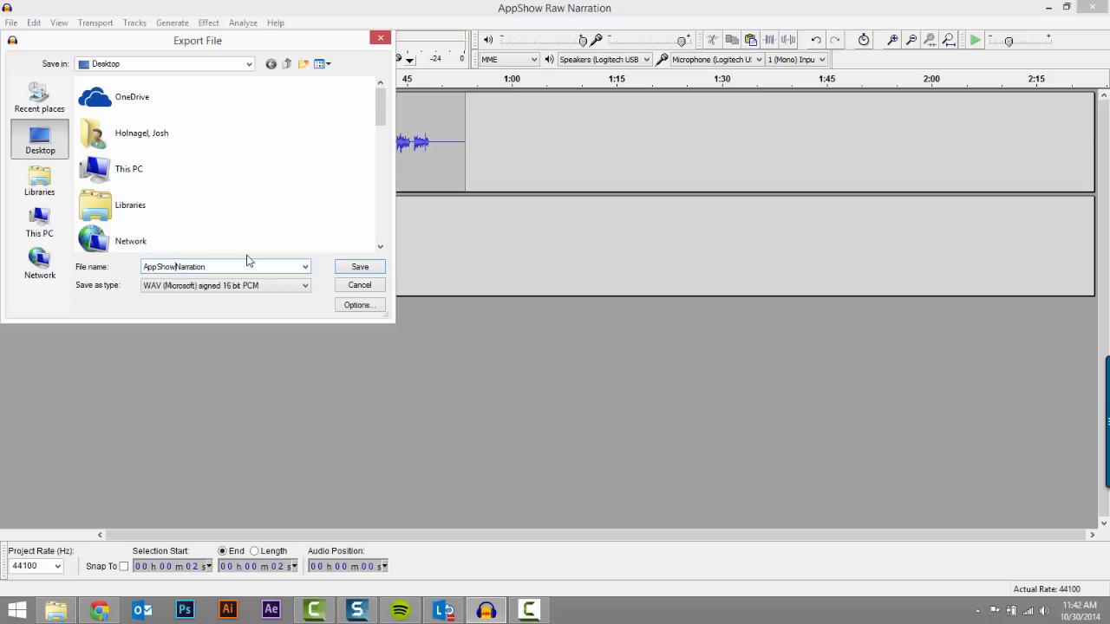